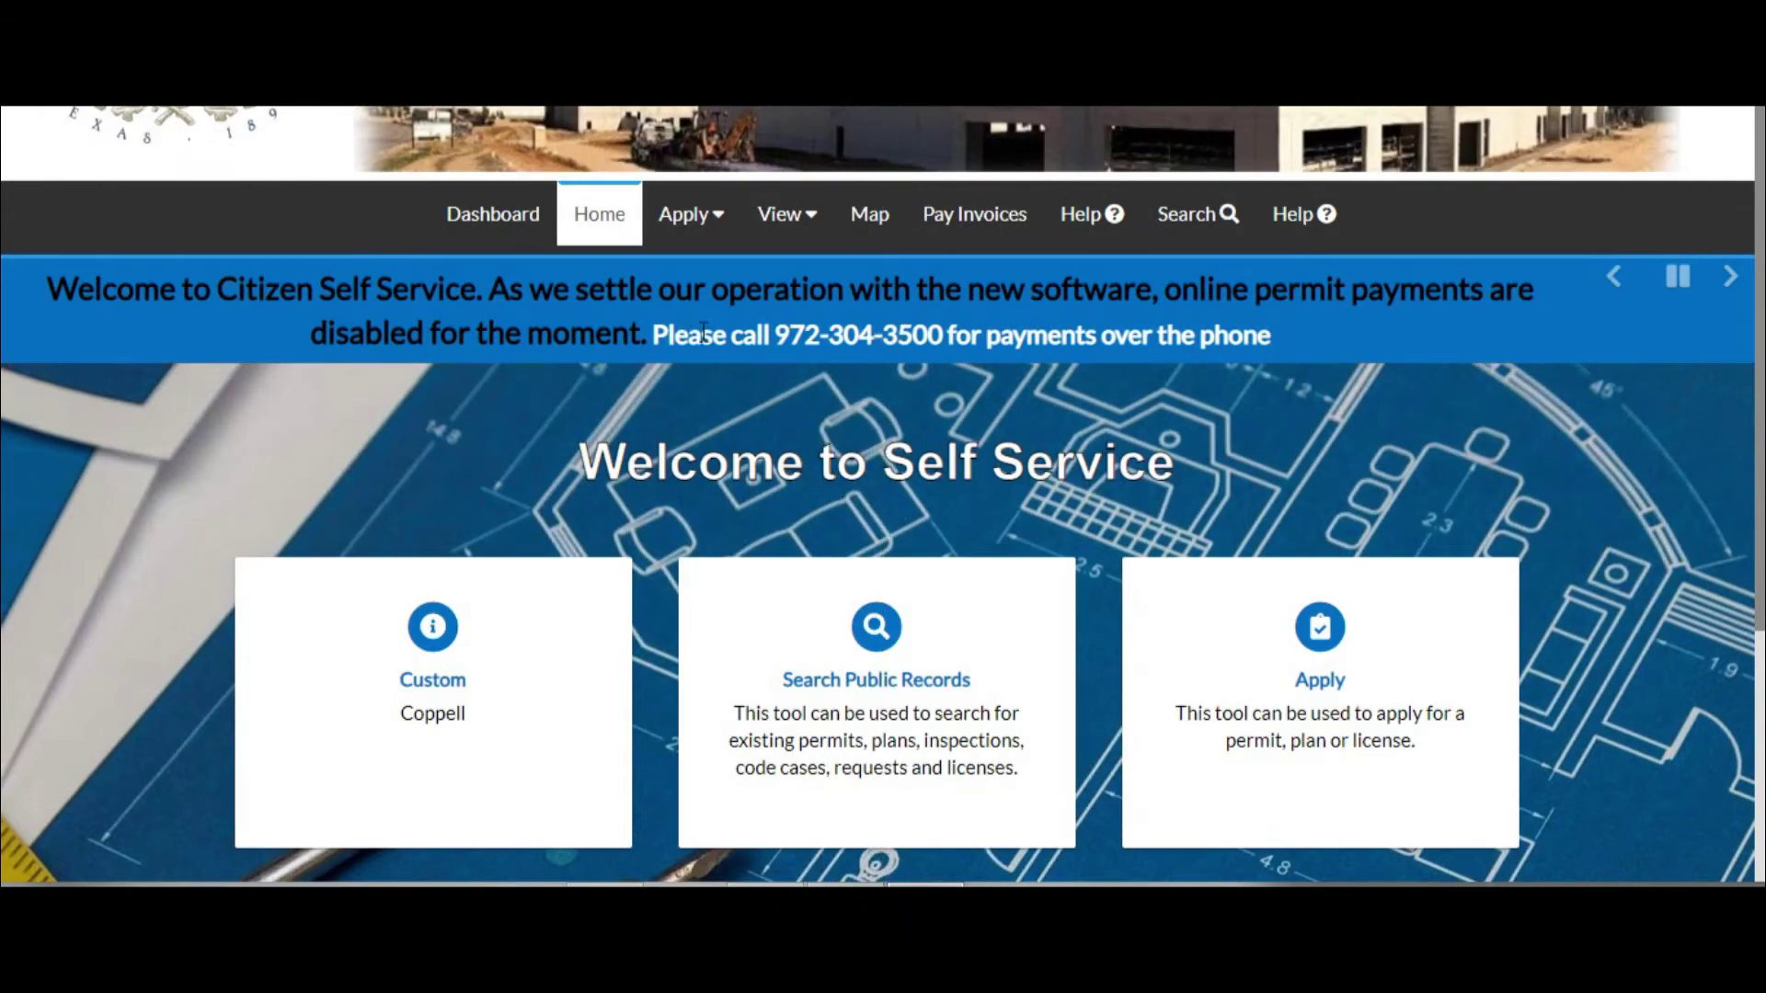
Step: Open the Permits list and browse all 86 available applications
click(714, 235)
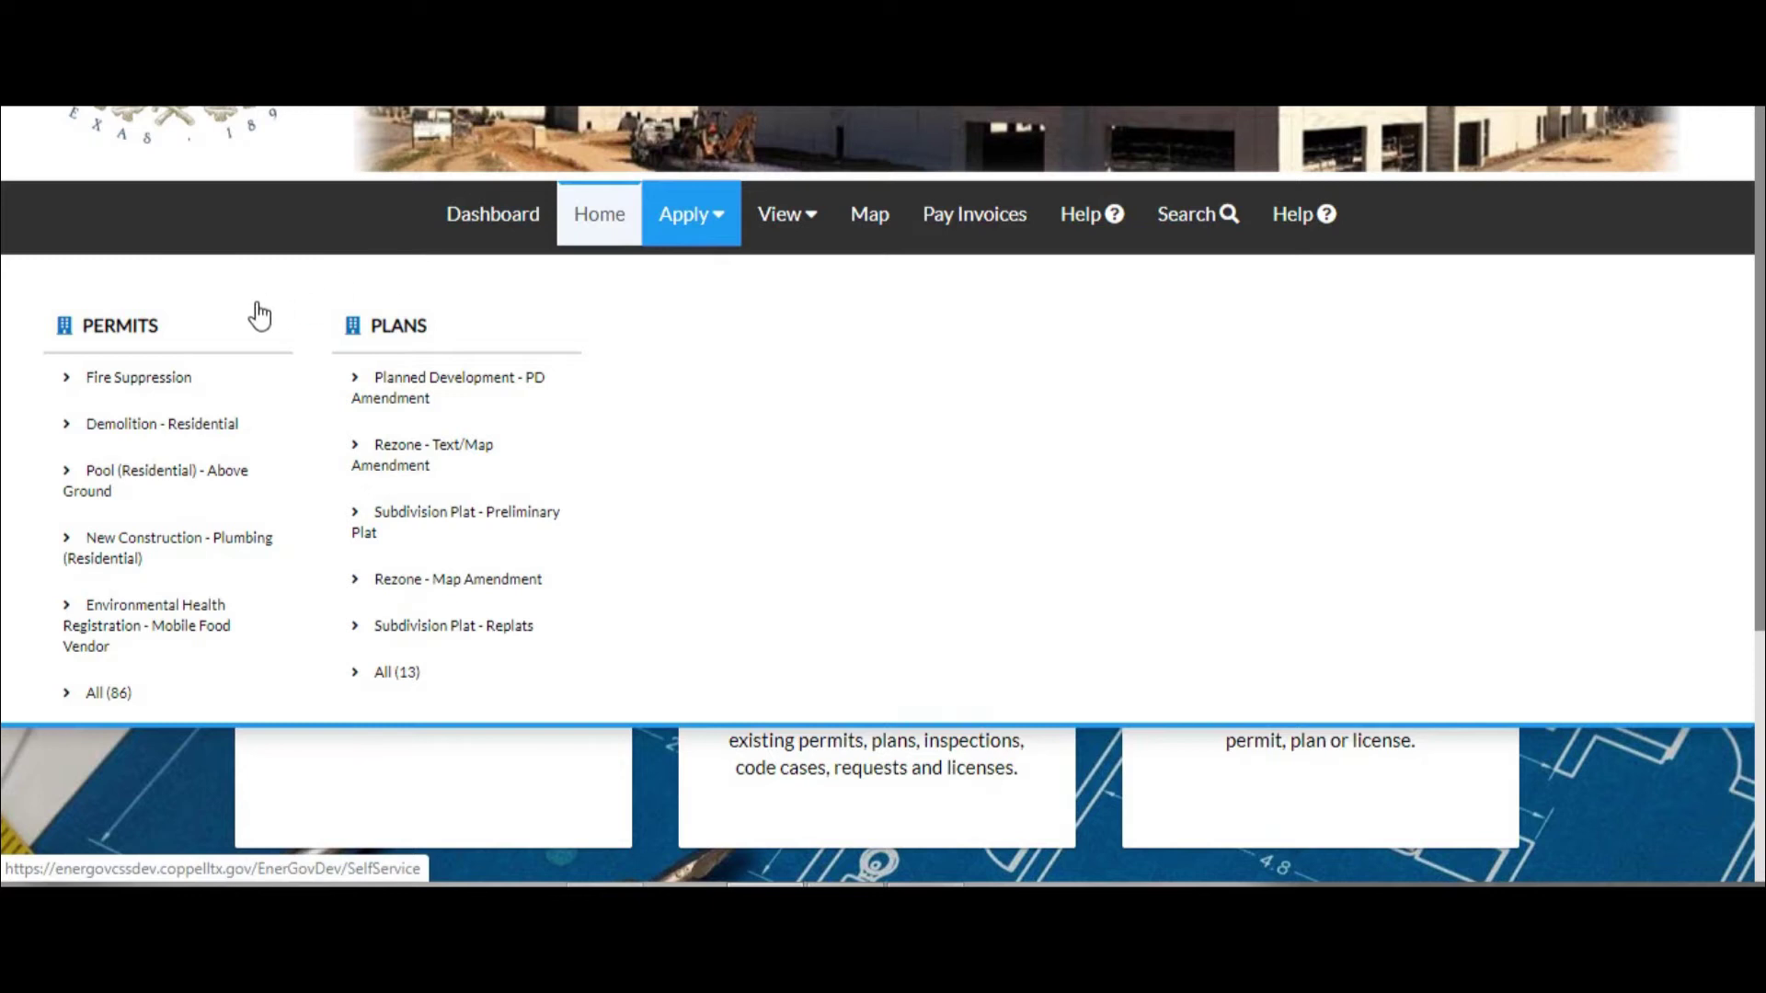
click(111, 693)
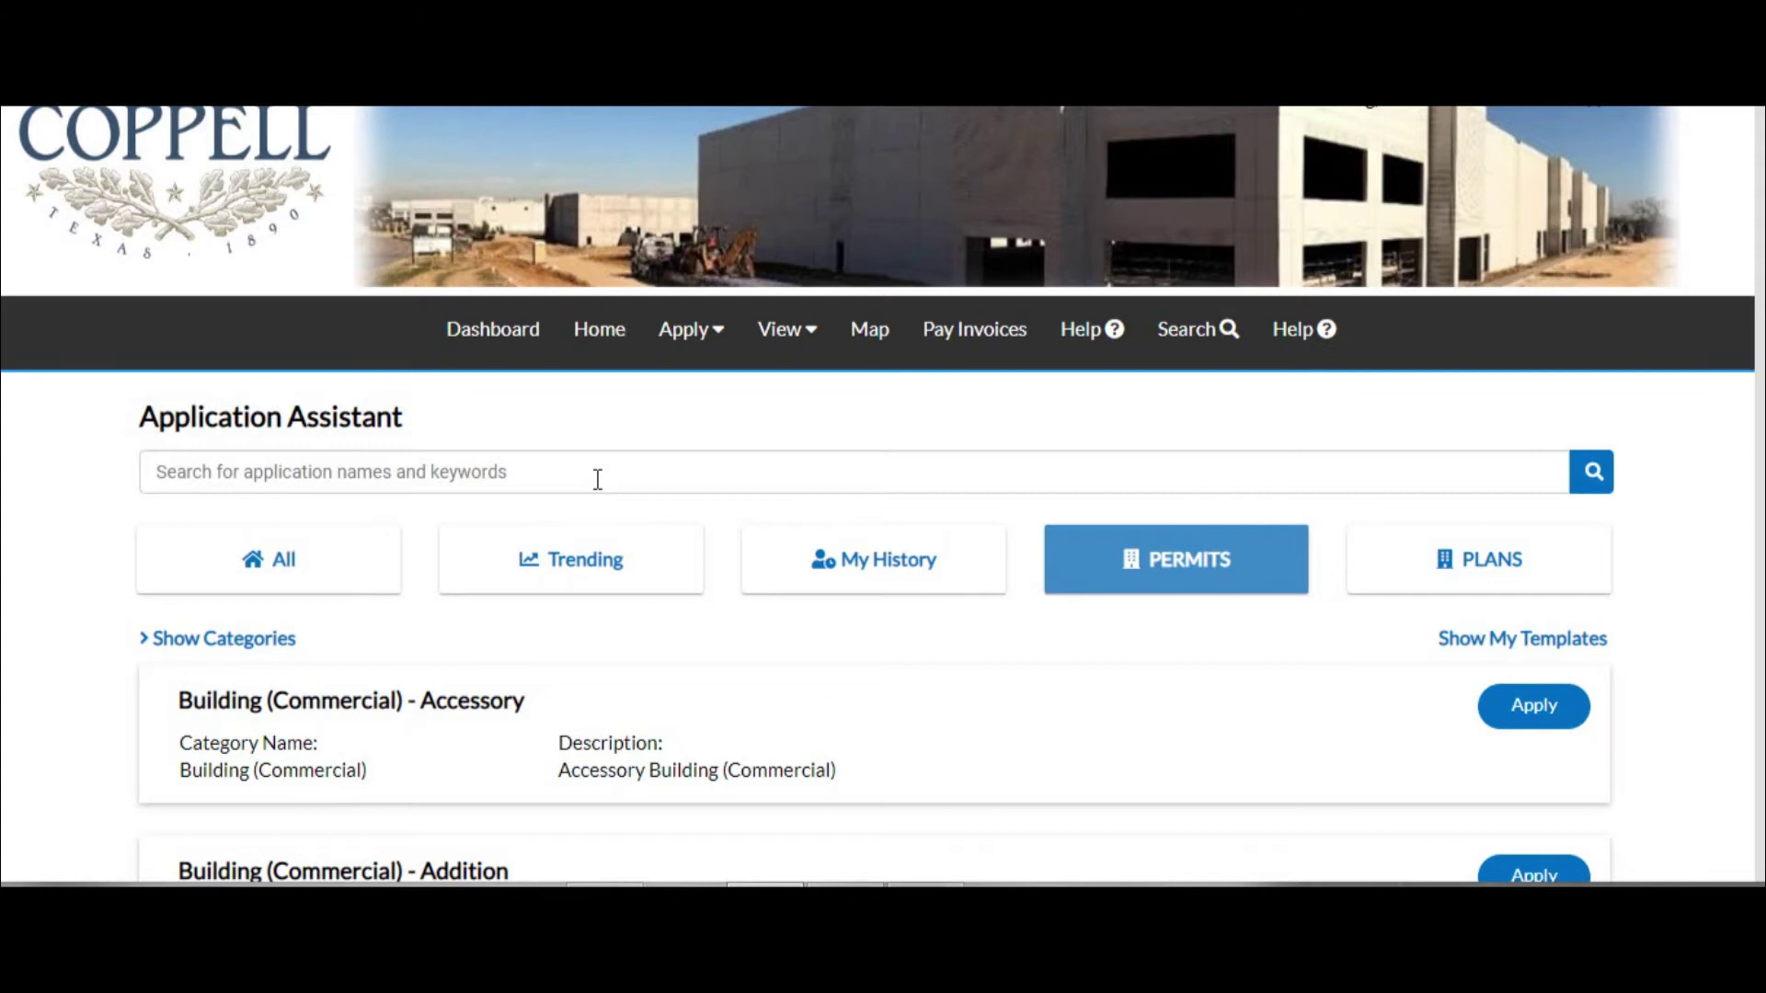
scroll(874, 494, down, 5)
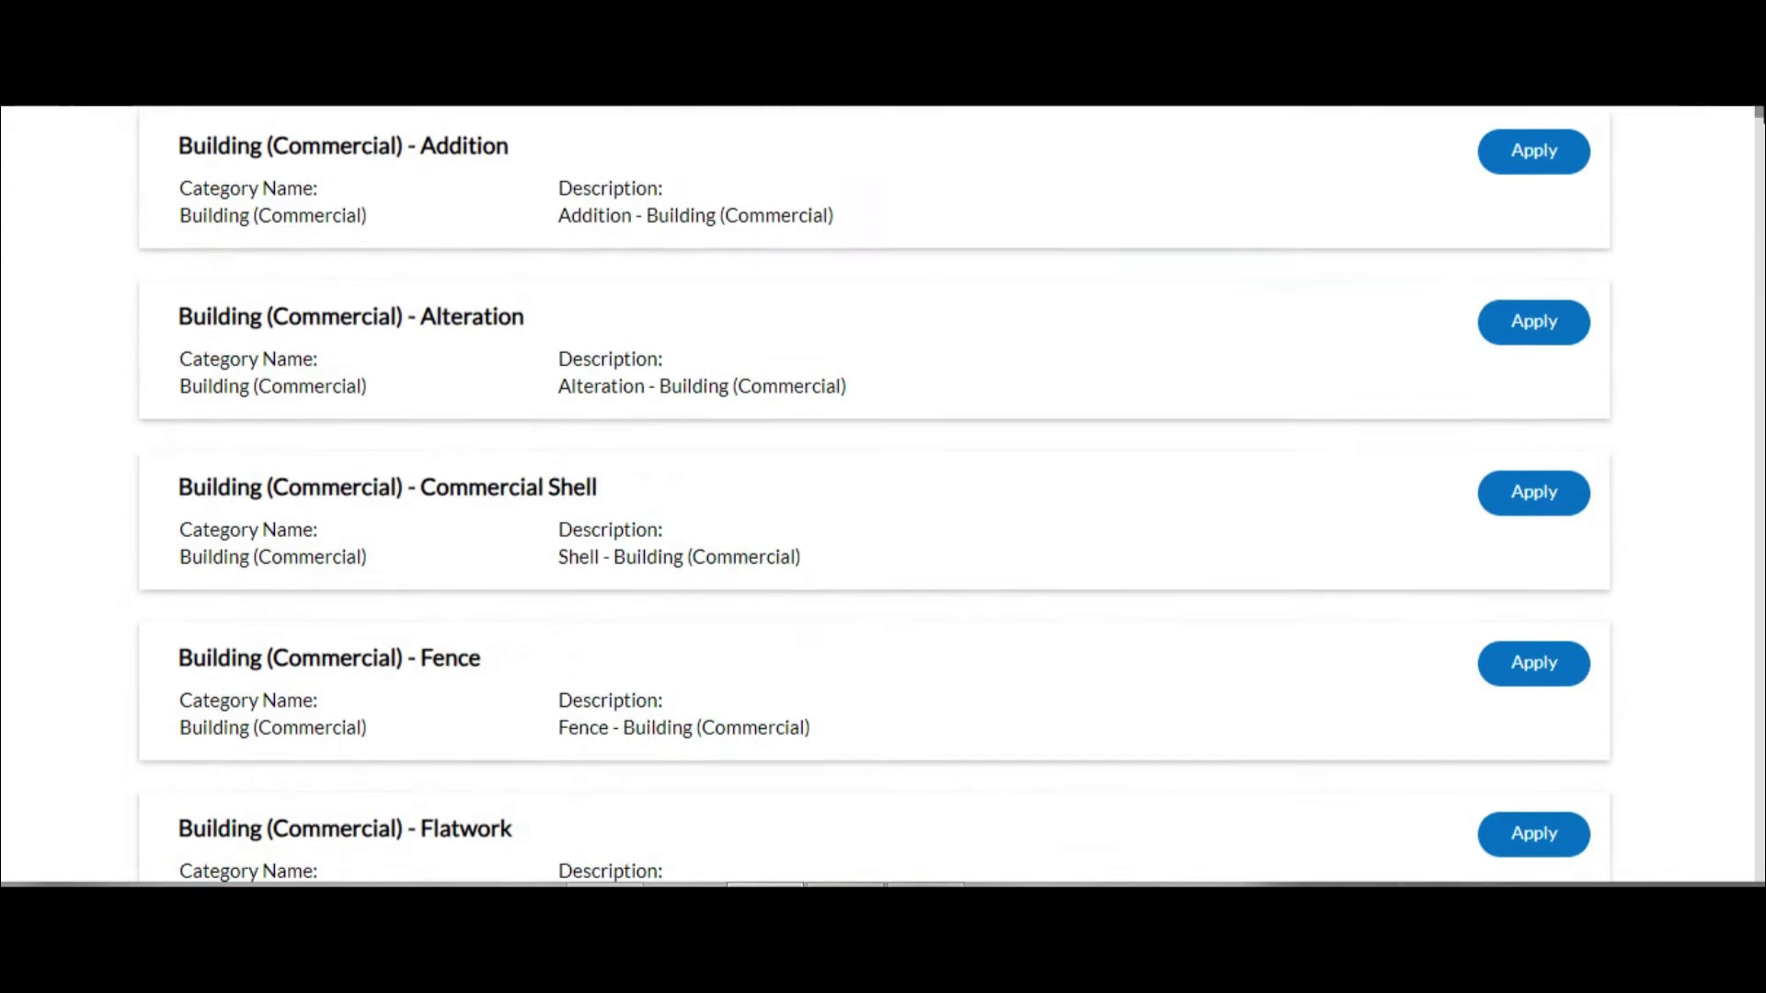
scroll(874, 495, down, 4)
scroll(875, 495, down, 5)
scroll(1410, 321, down, 3)
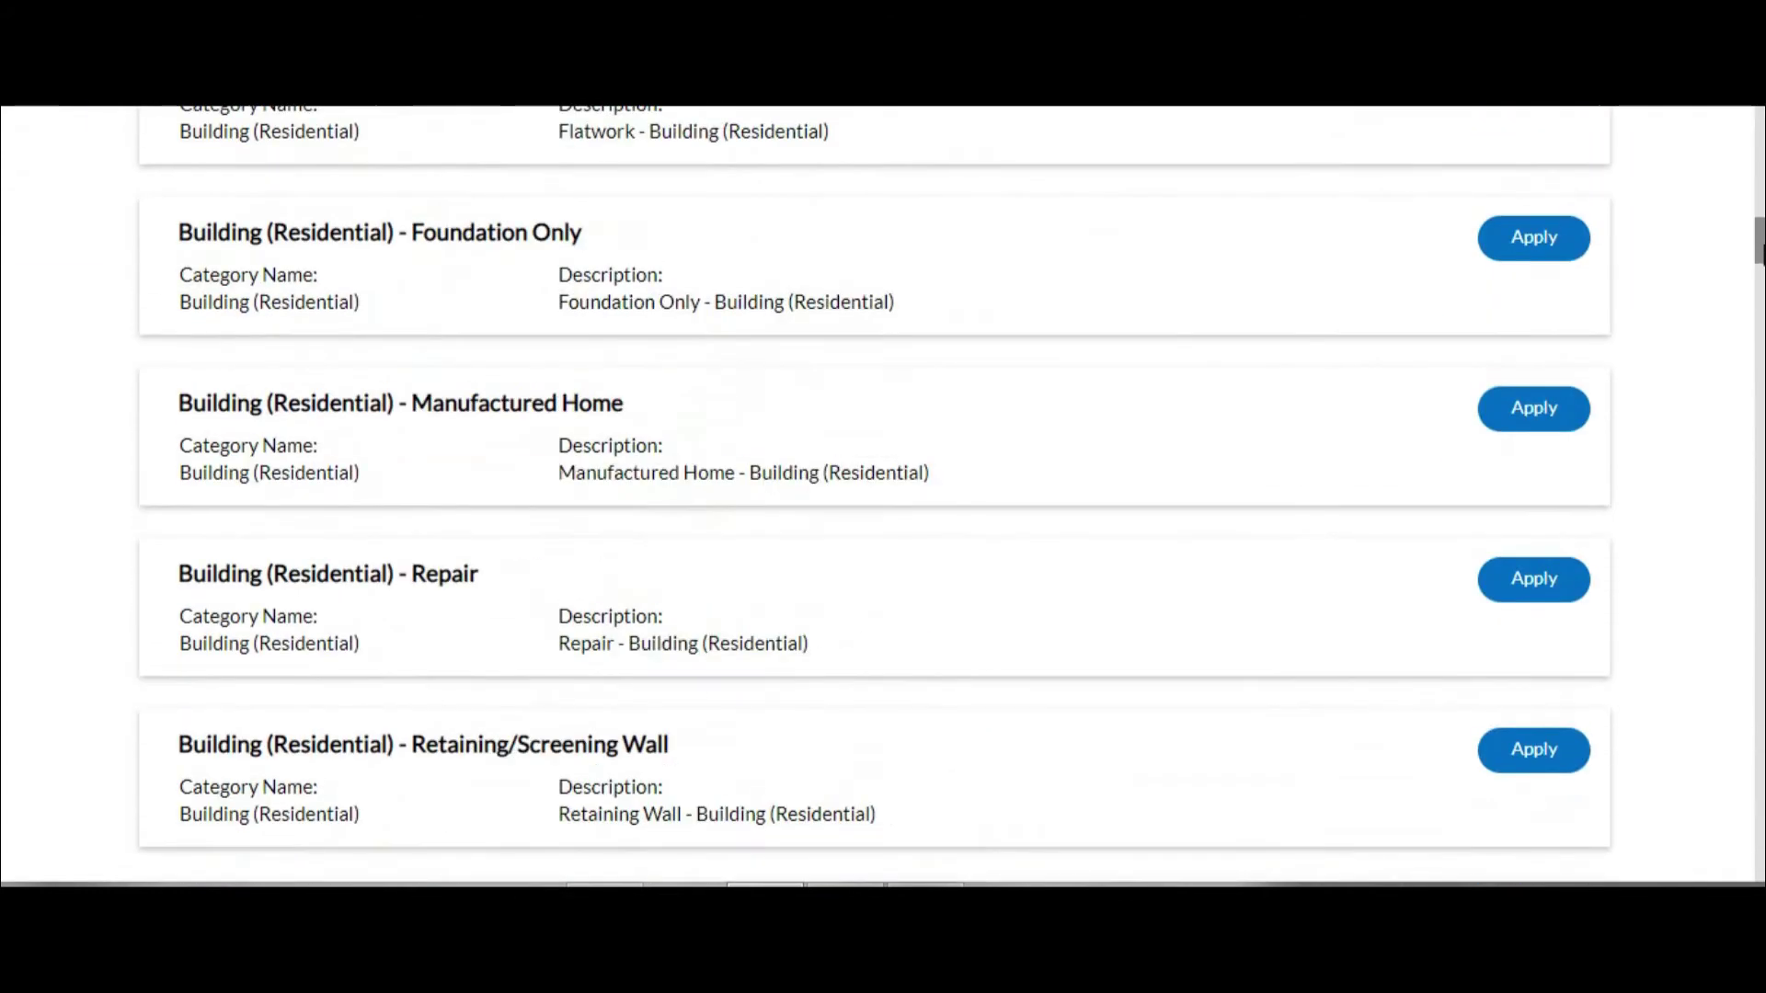
scroll(1411, 322, down, 2)
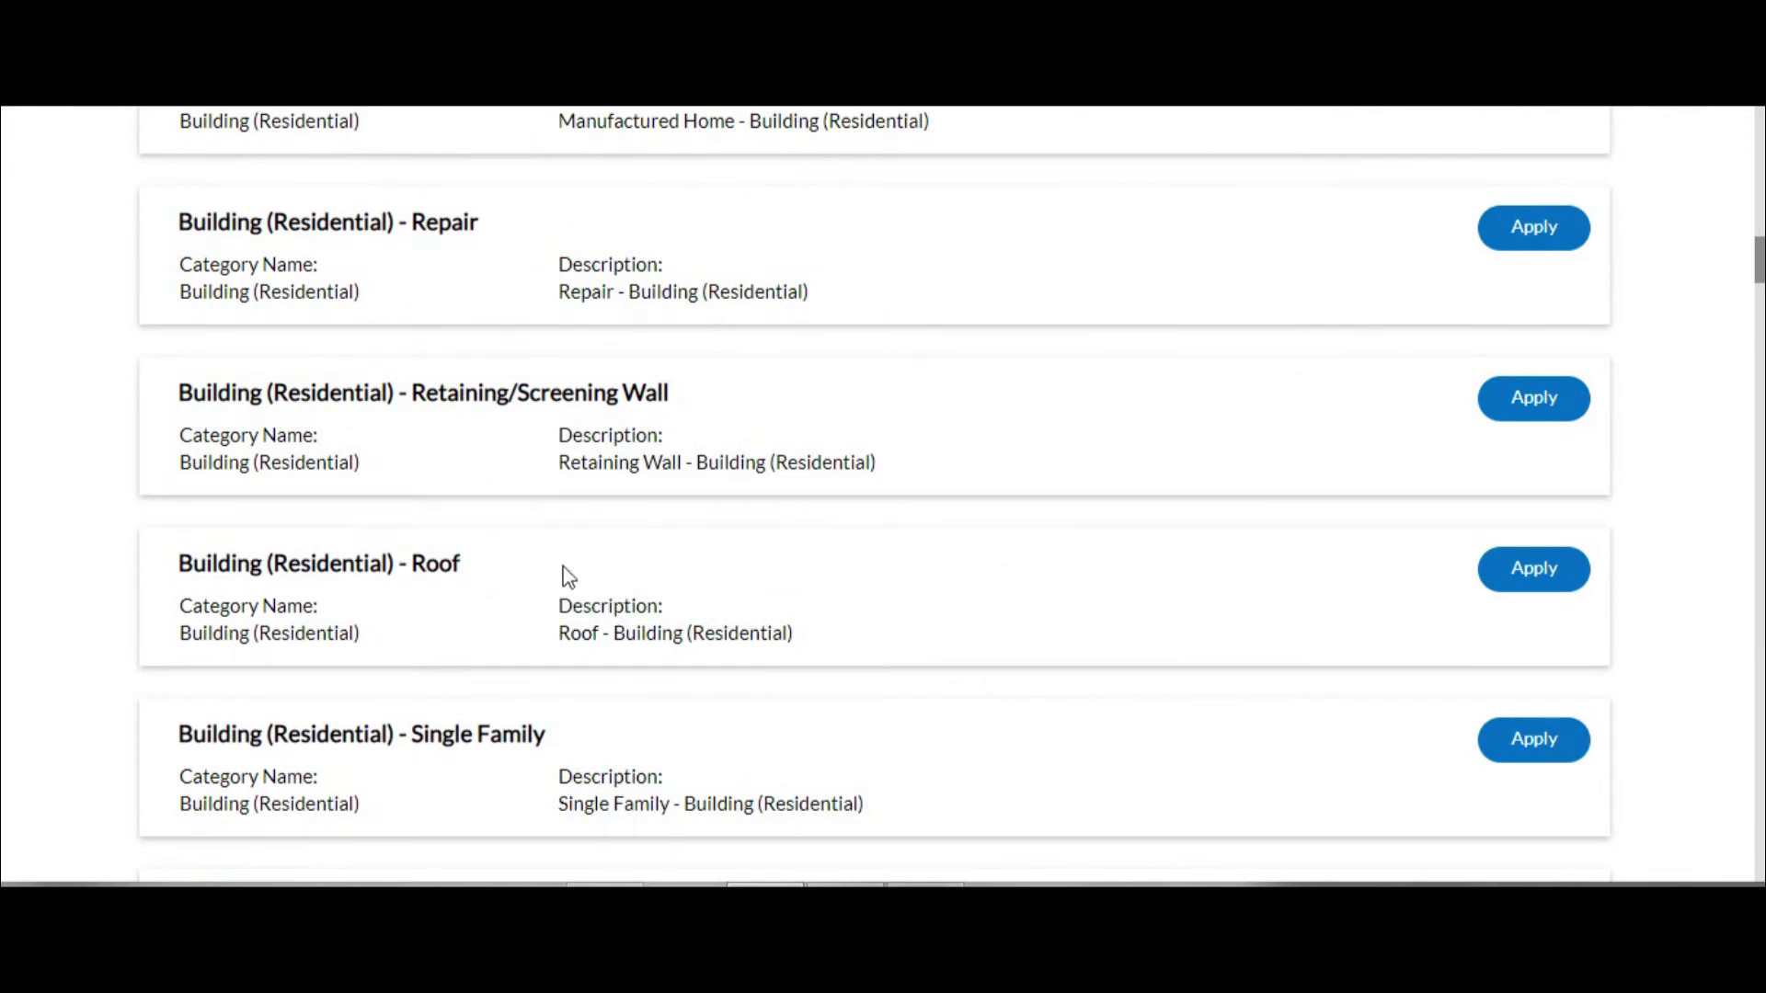
click(1529, 576)
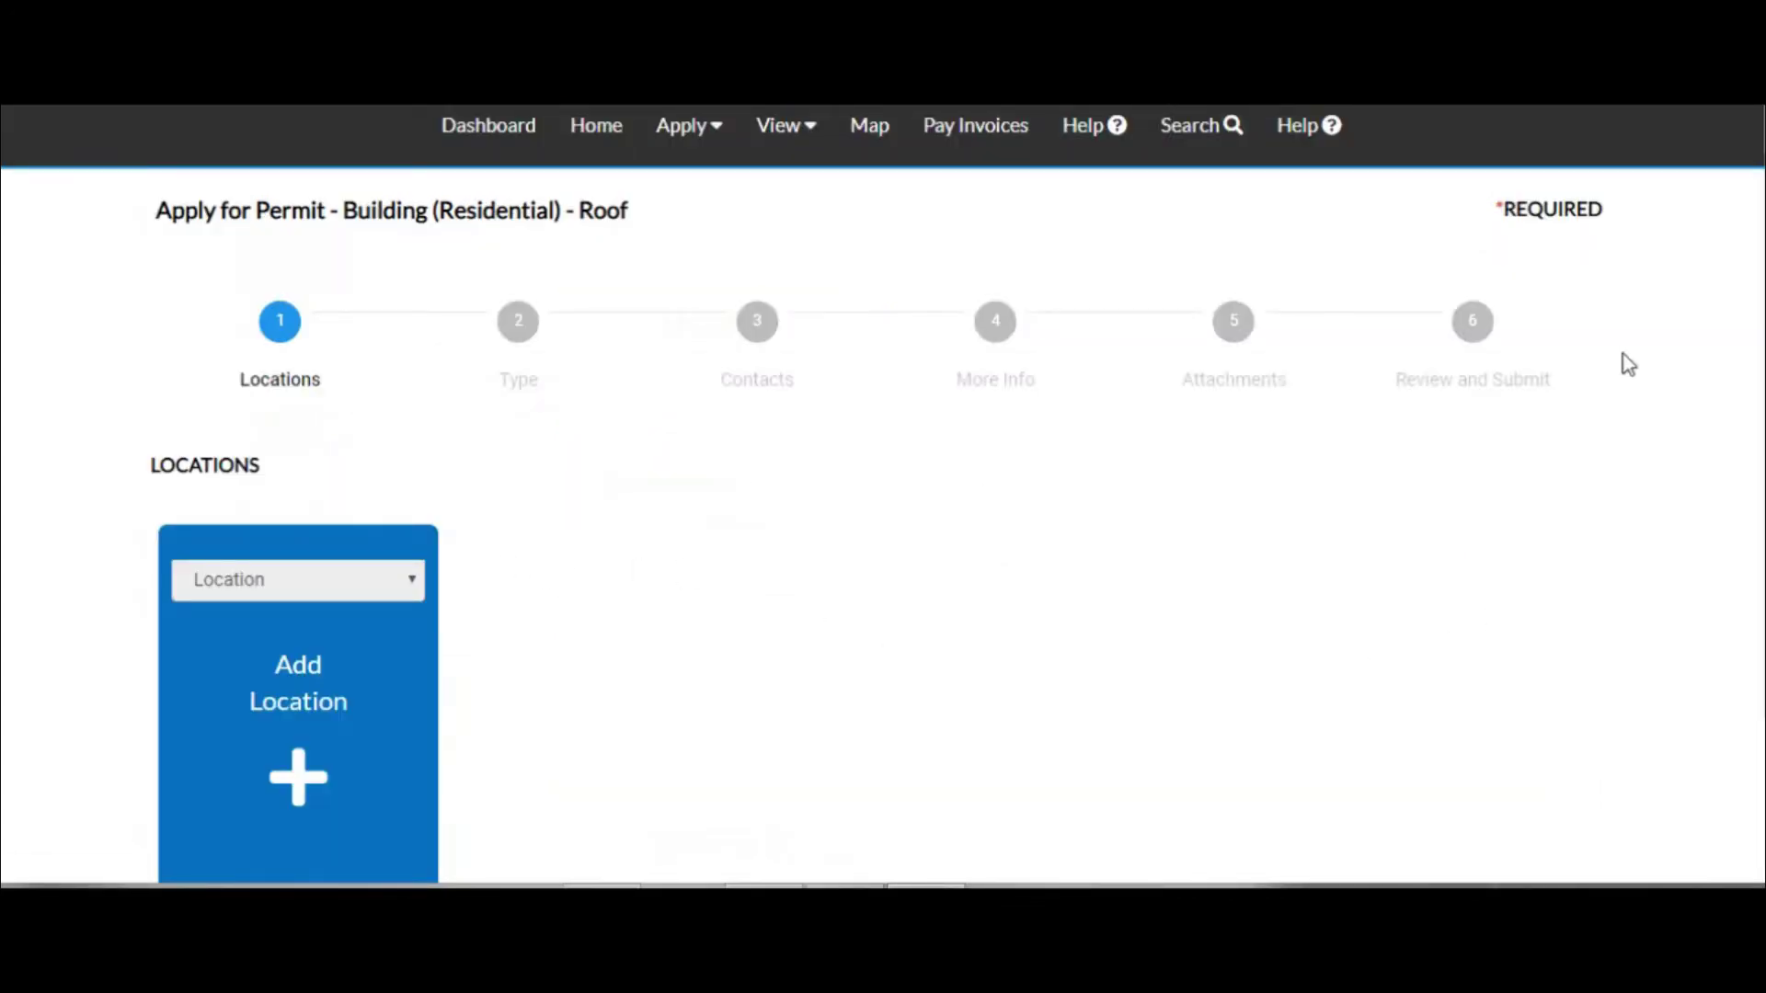
scroll(824, 444, down, 2)
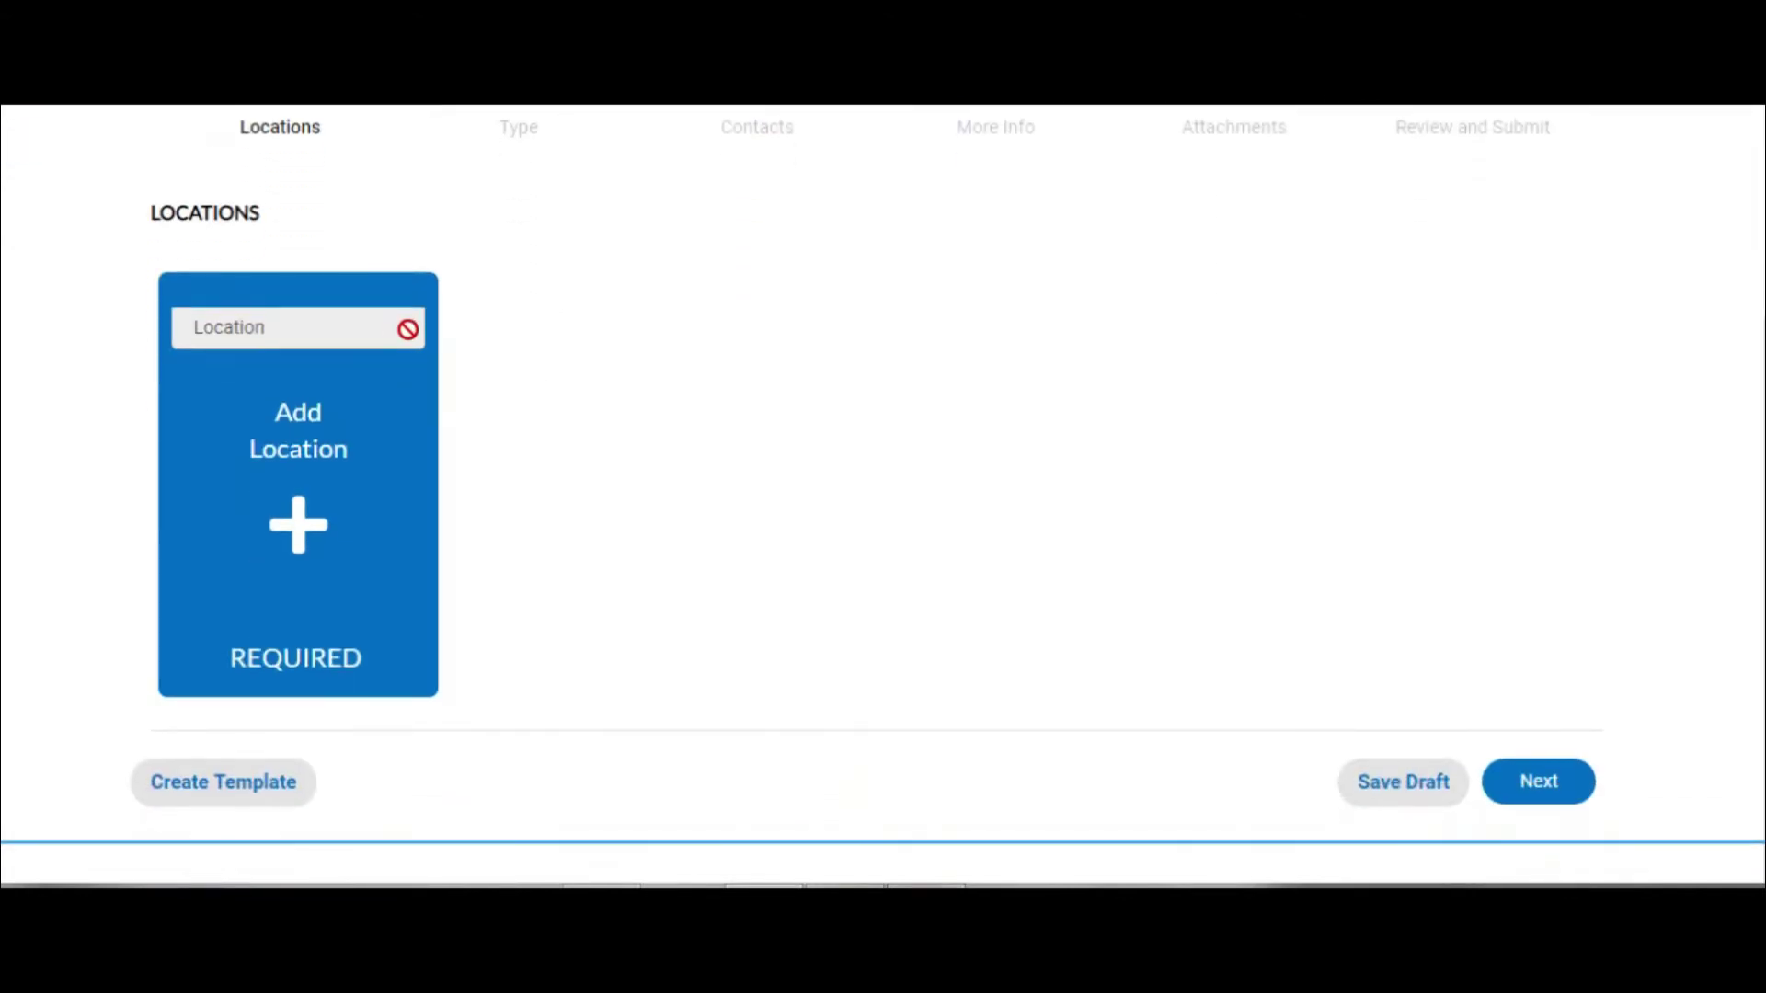
click(297, 525)
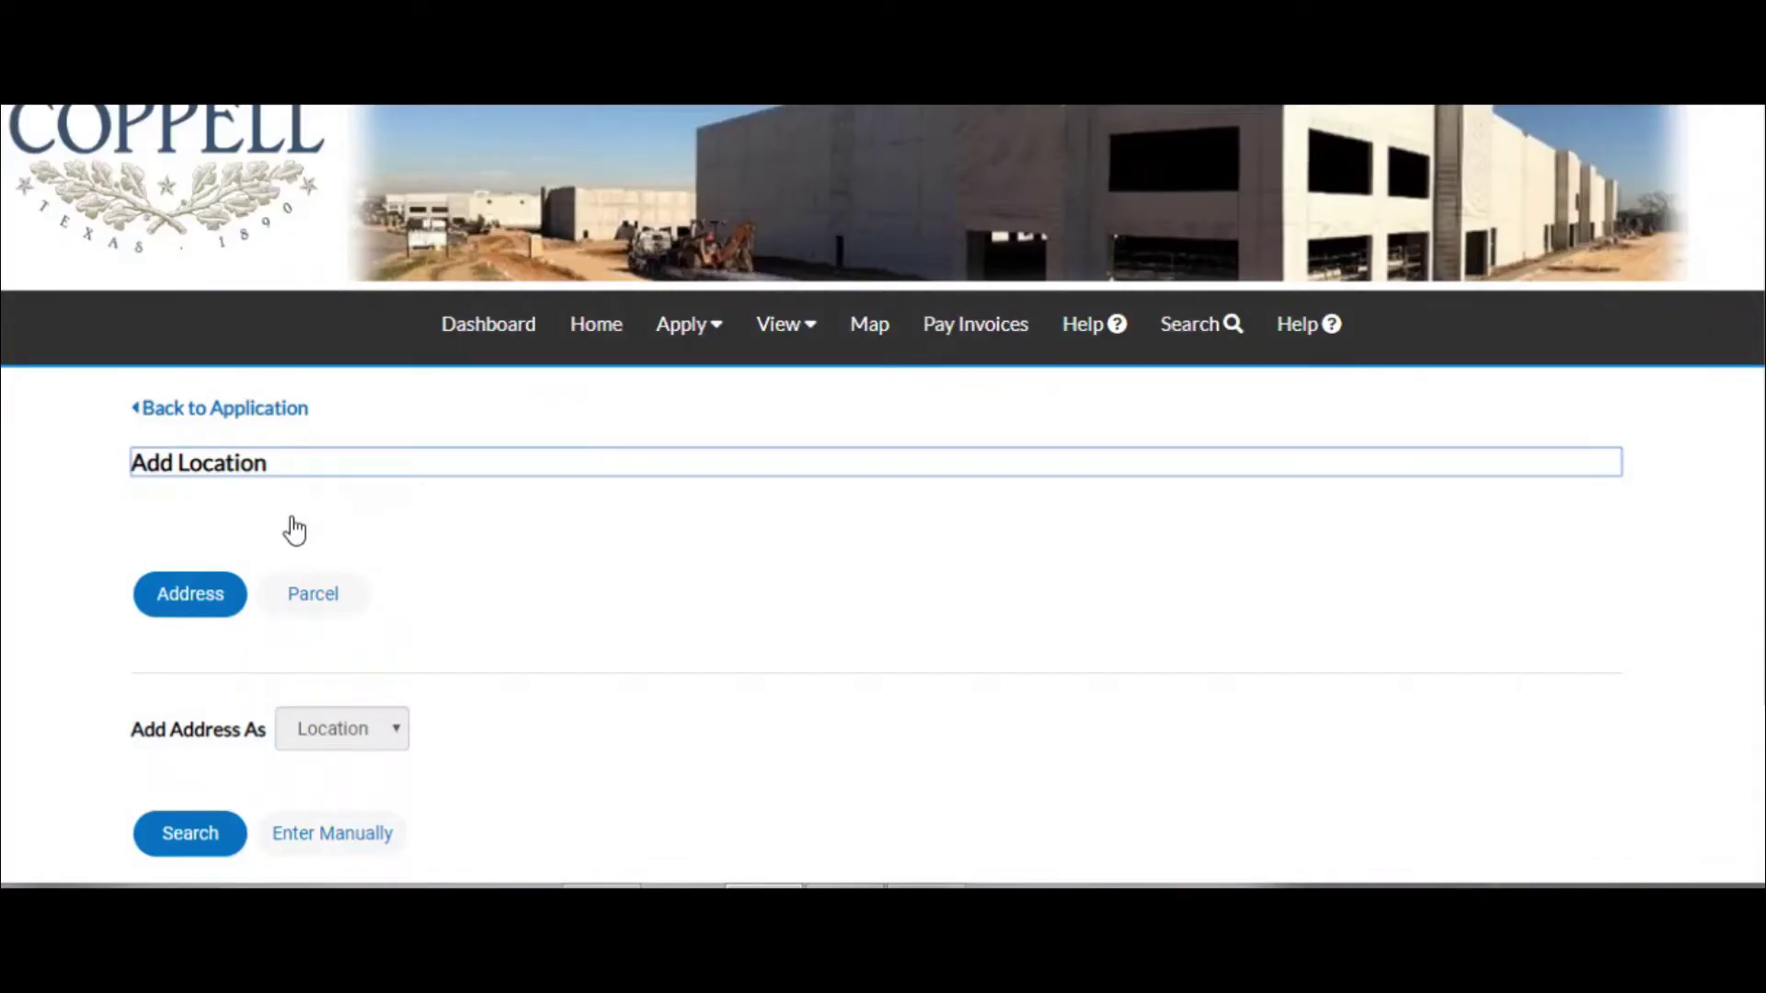
scroll(883, 551, down, 2)
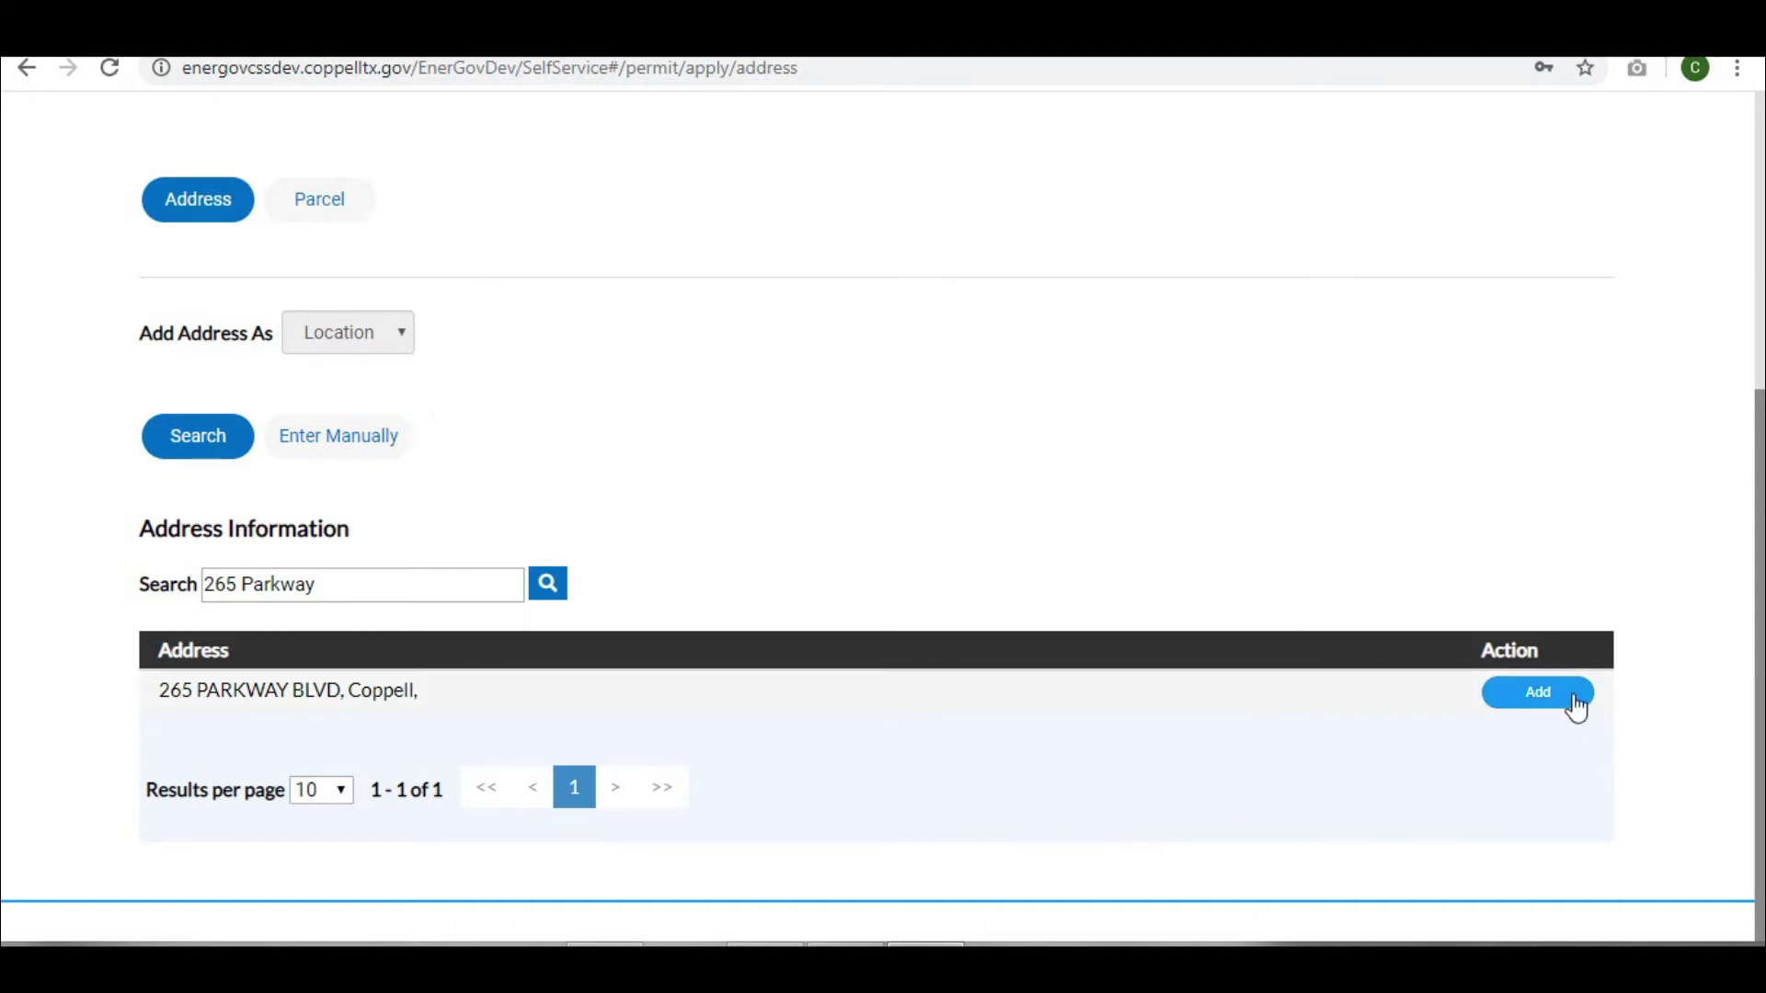
click(1537, 693)
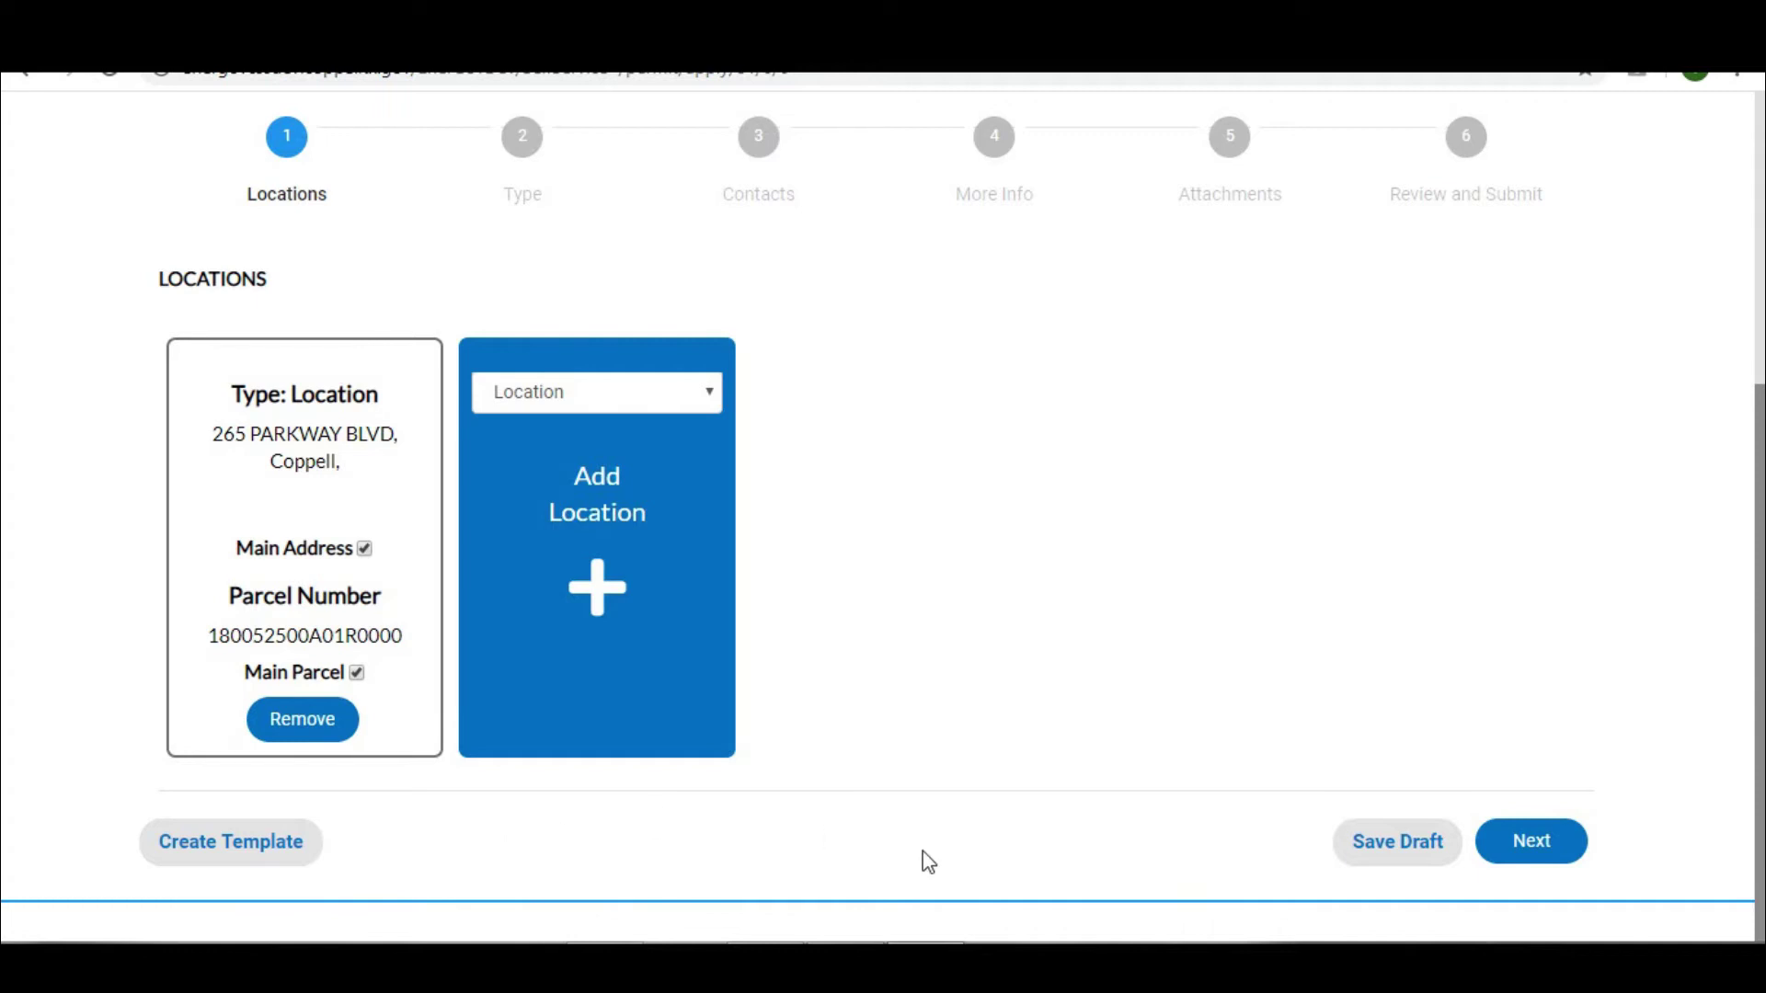
Step: Advance past Locations and the unchanged Roof permit details to Contacts
click(1558, 845)
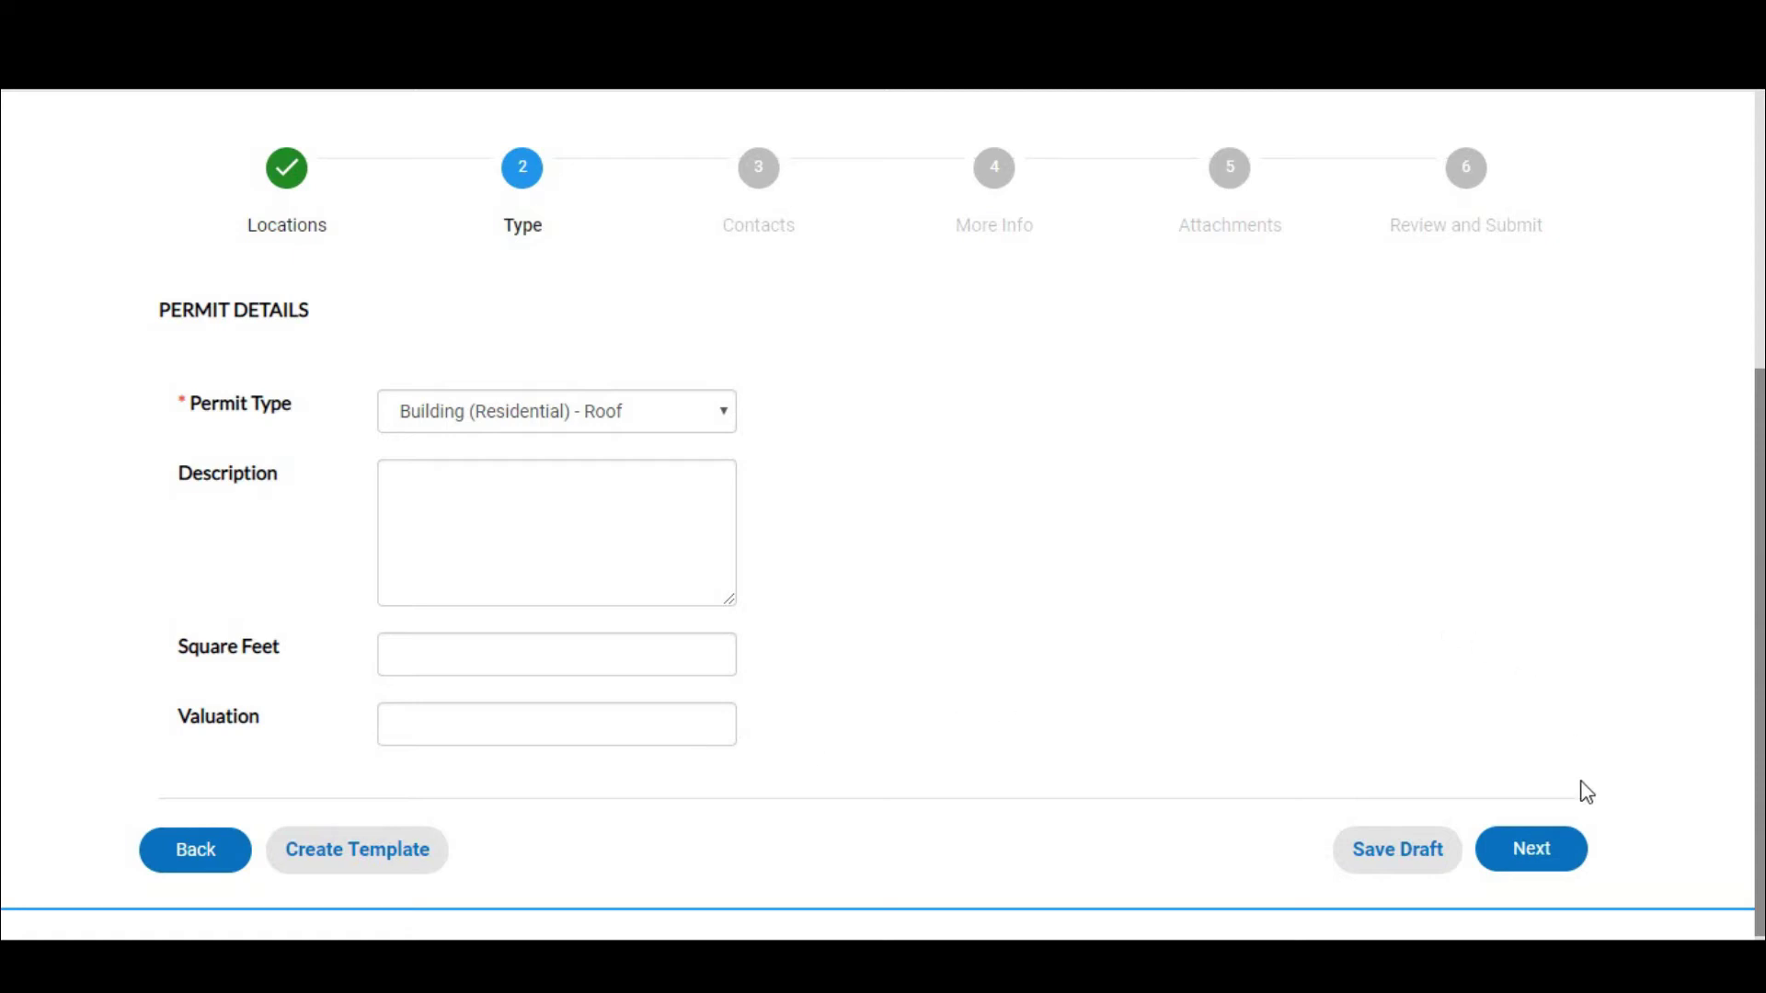
click(1531, 856)
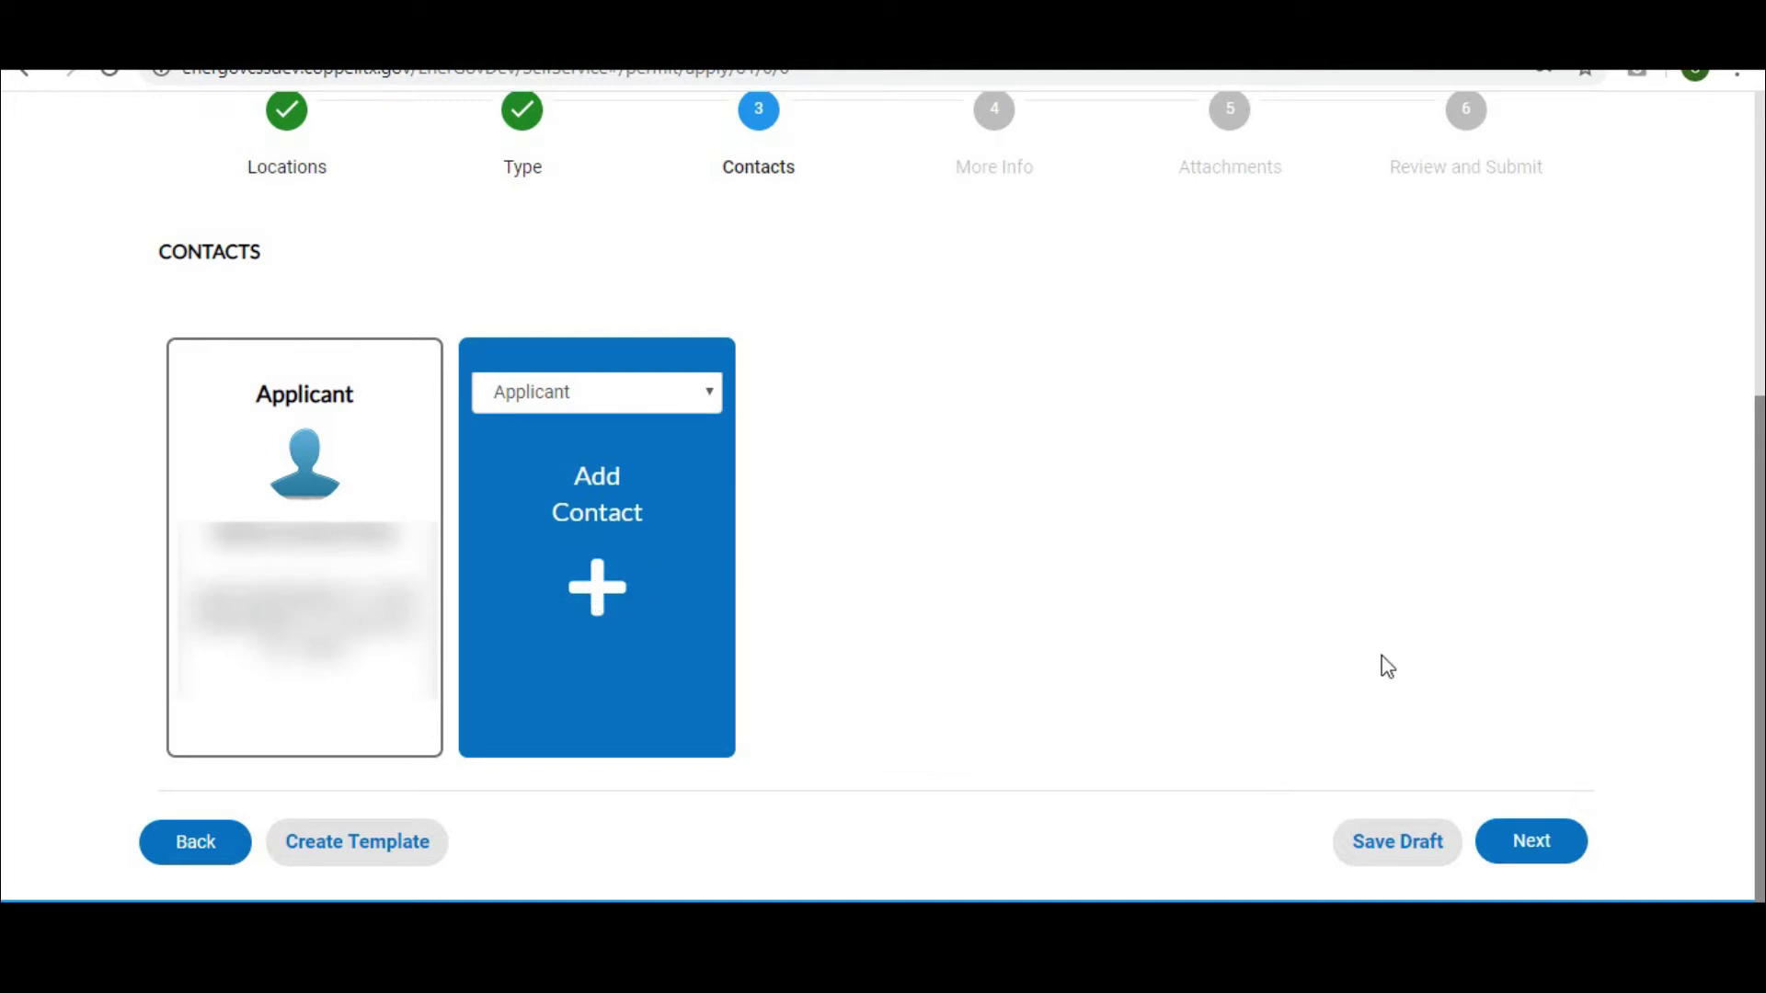
Step: Advance past Contacts and the unfilled More Info fields to Attachments
click(1538, 842)
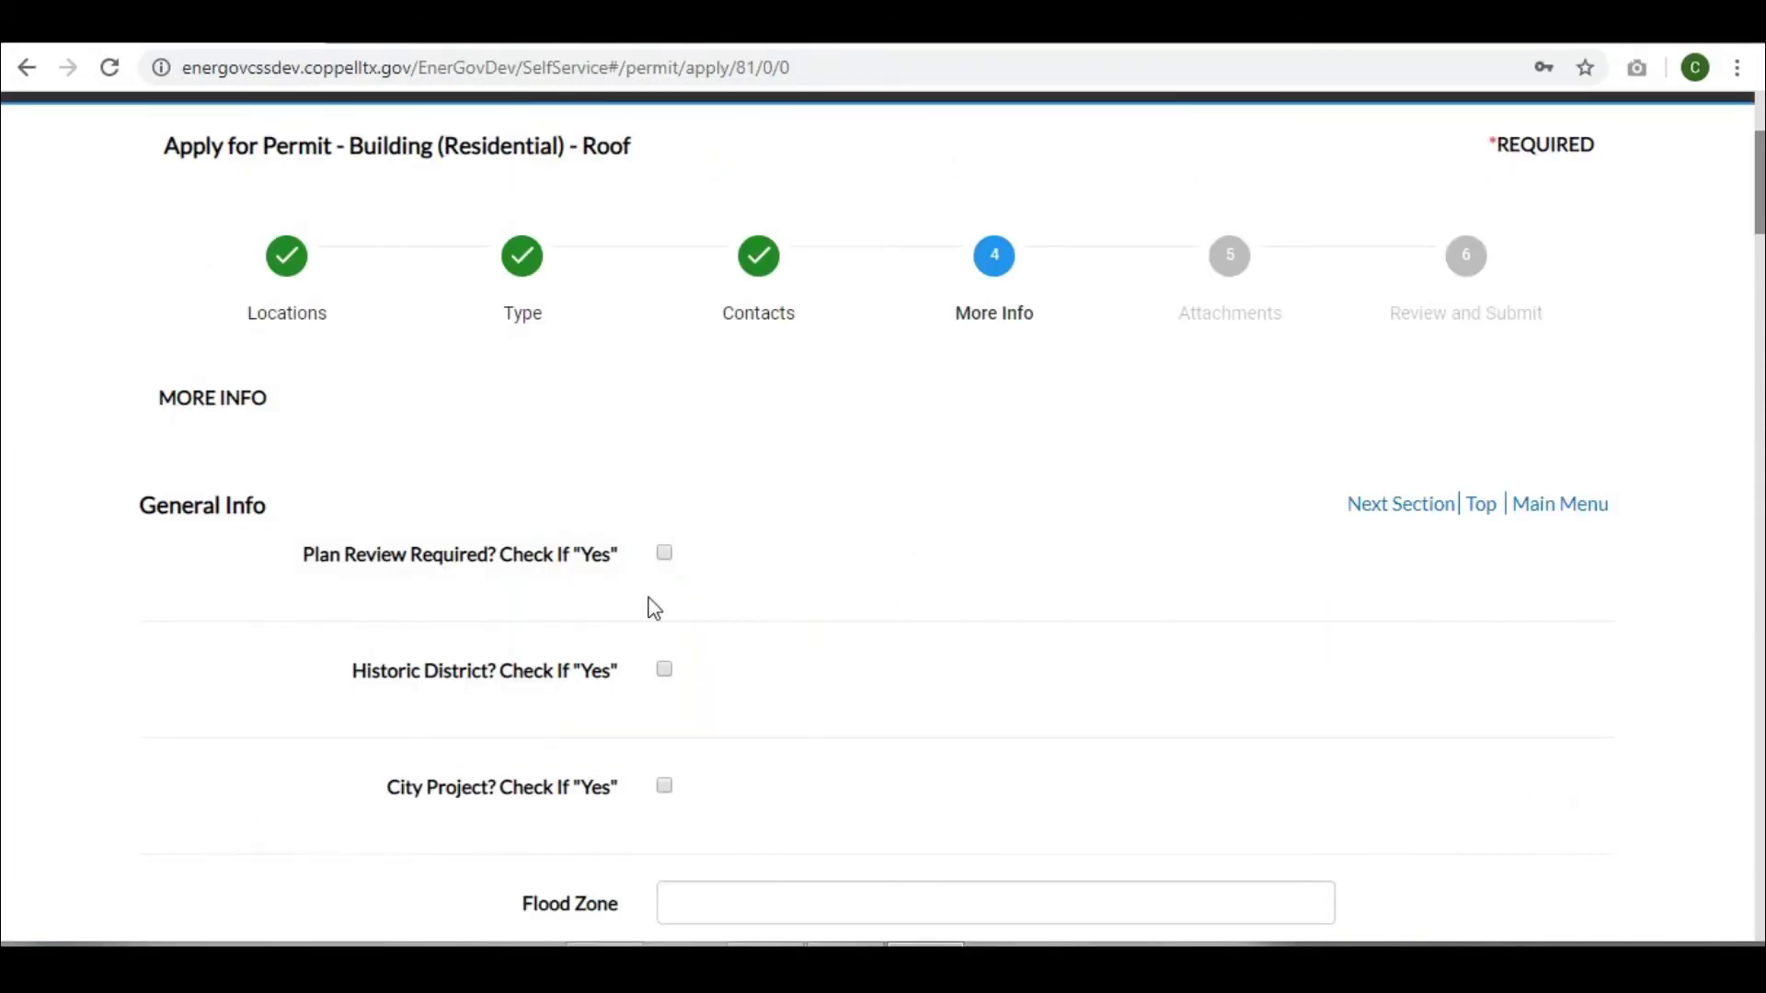
scroll(722, 836, down, 5)
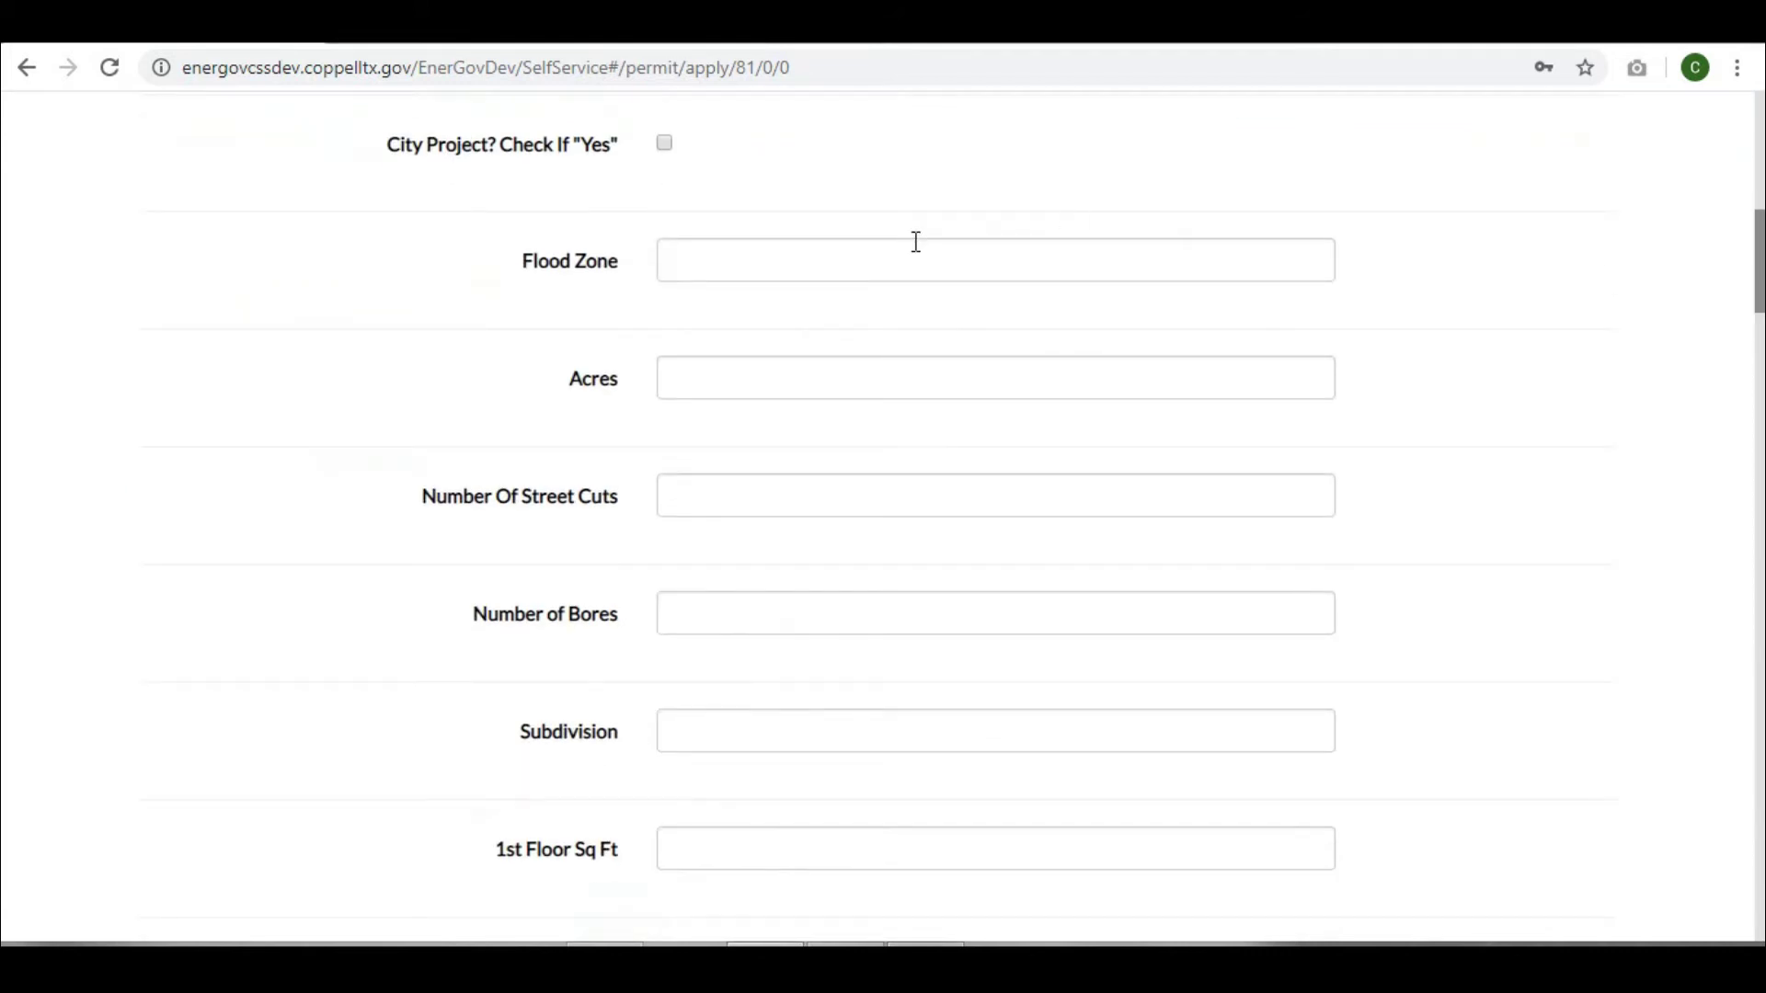
scroll(557, 311, down, 4)
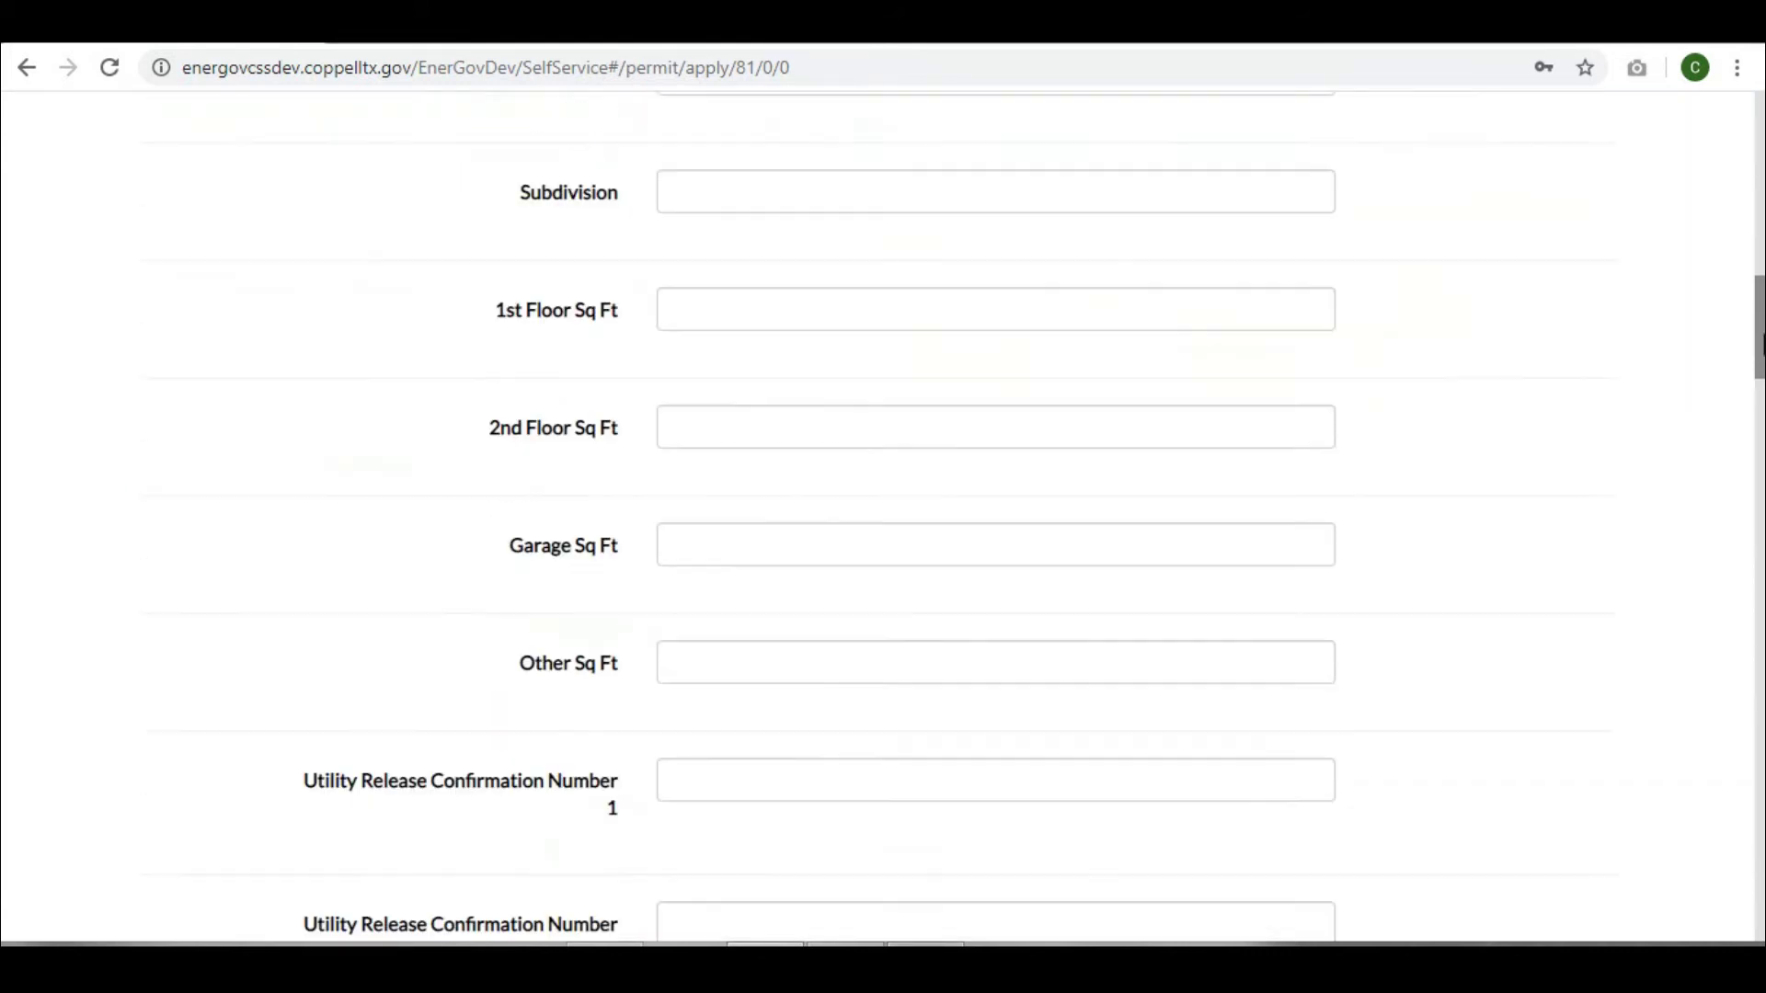
scroll(722, 623, down, 1)
drag(1761, 369, 1762, 432)
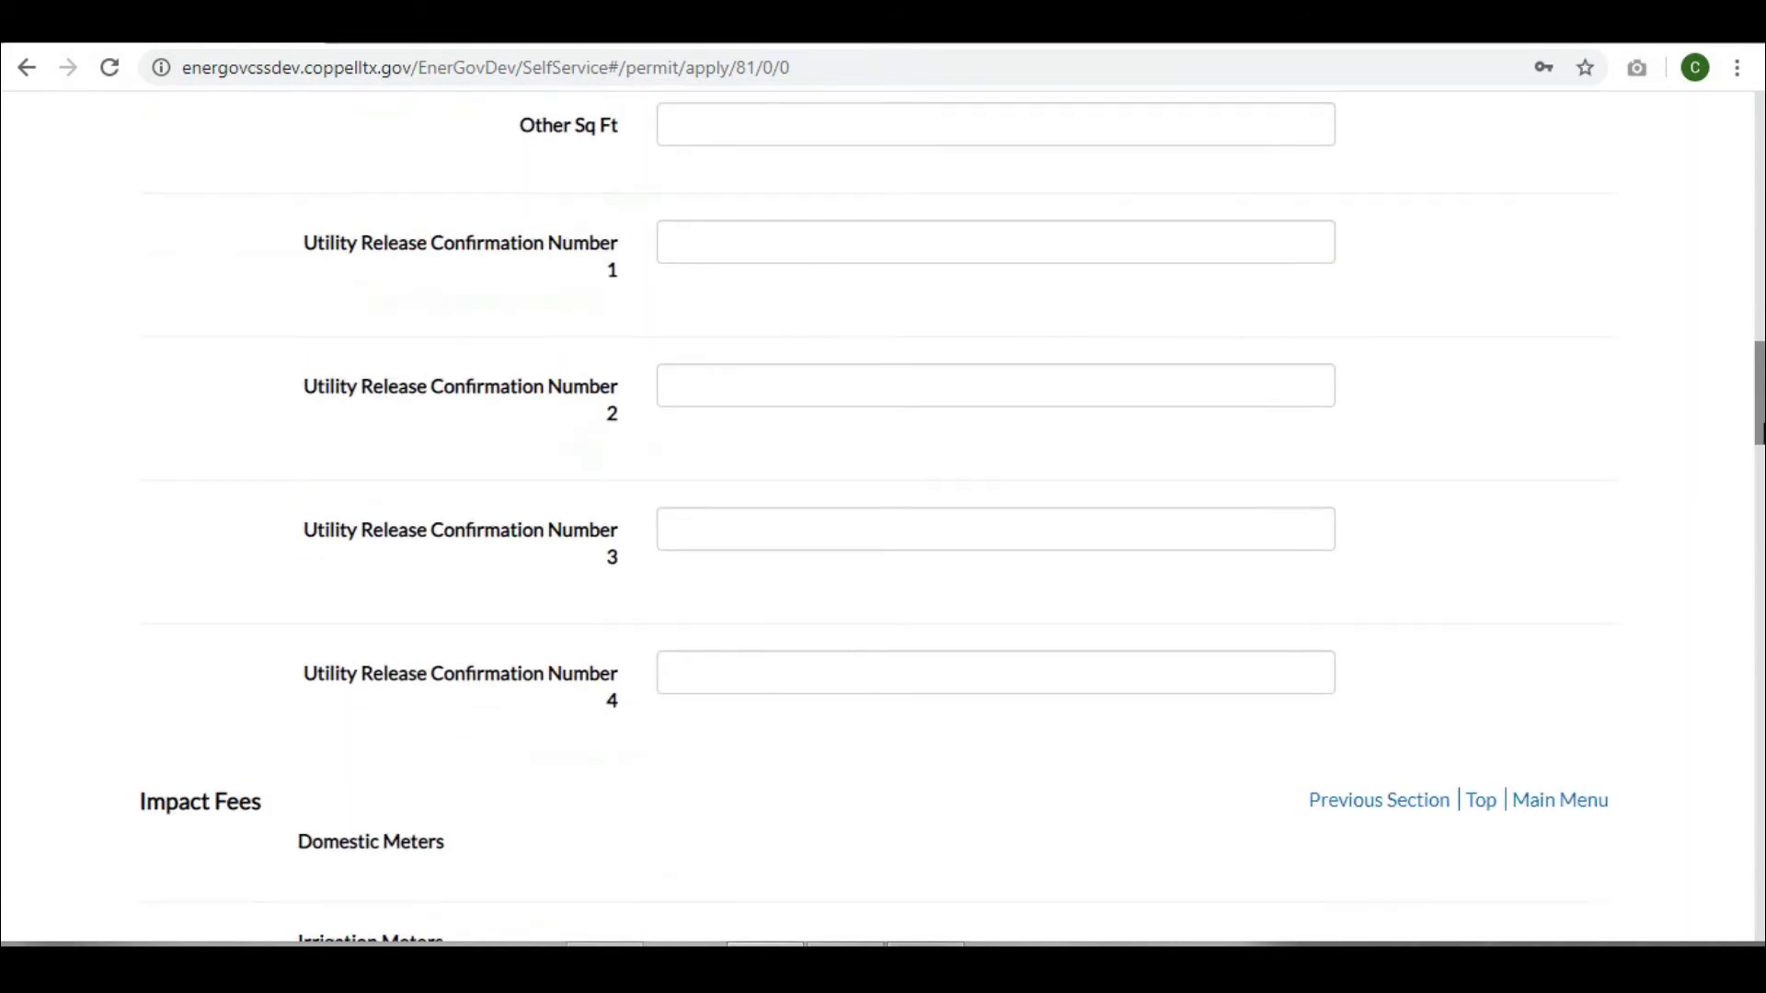
scroll(769, 477, down, 4)
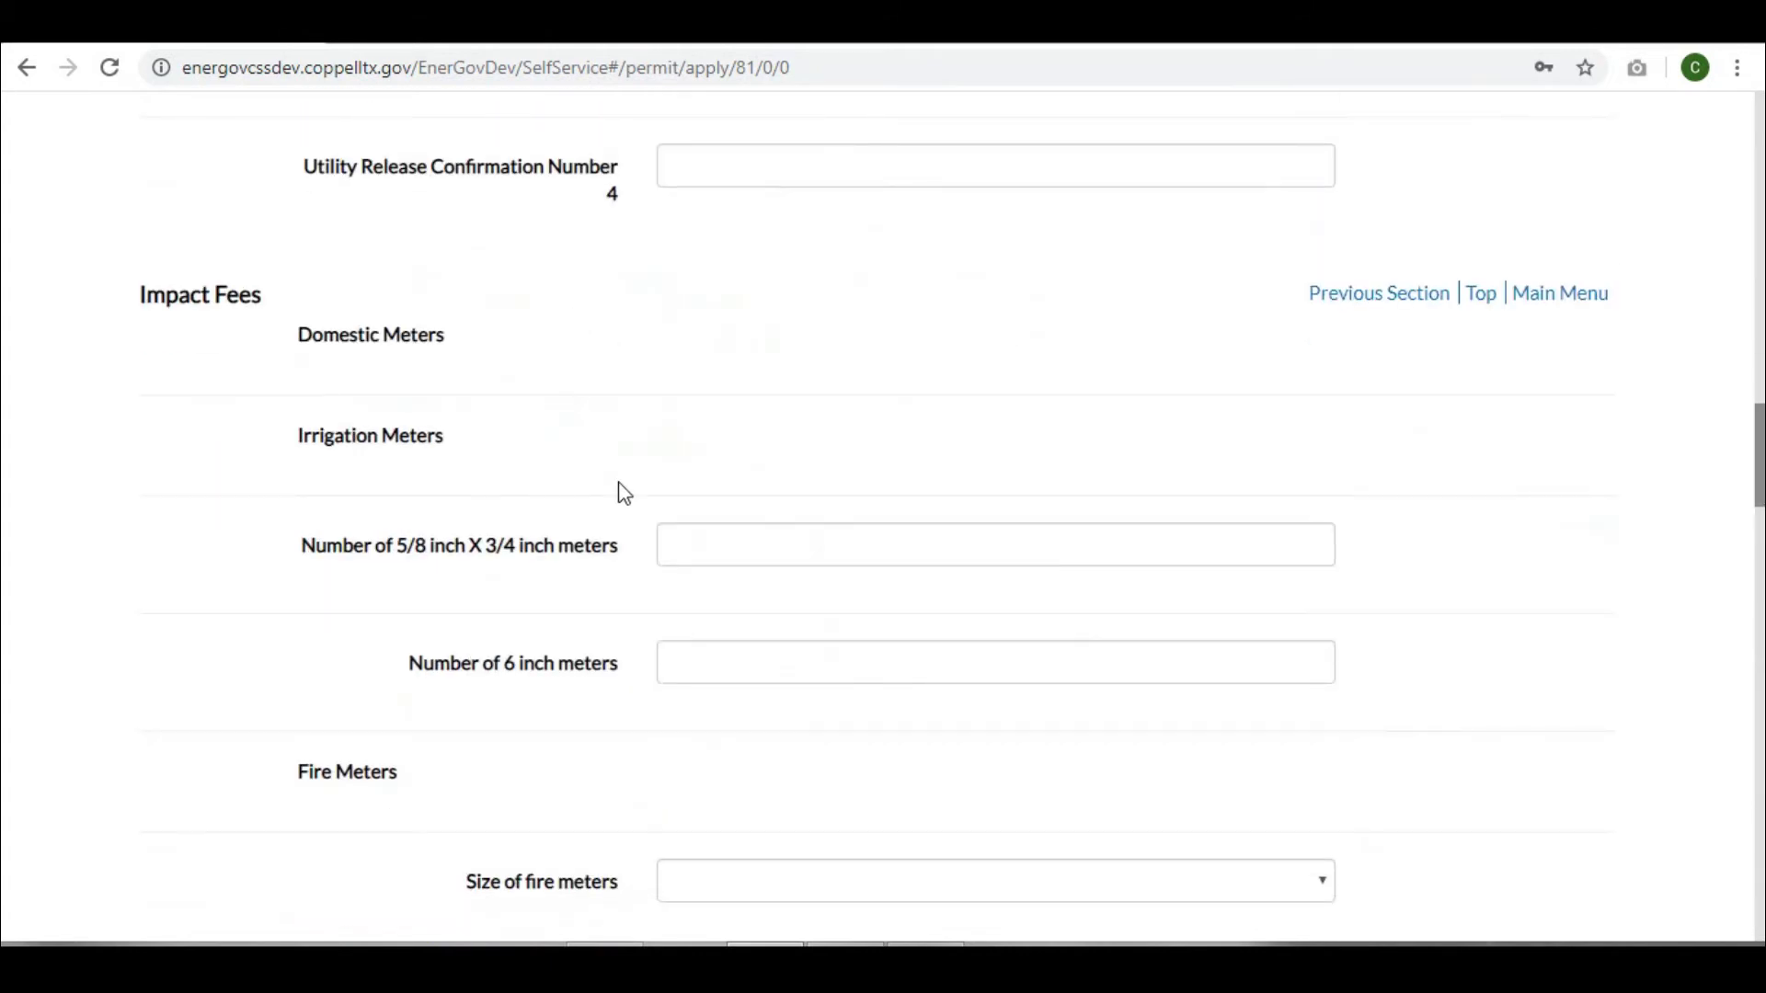
scroll(882, 657, down, 4)
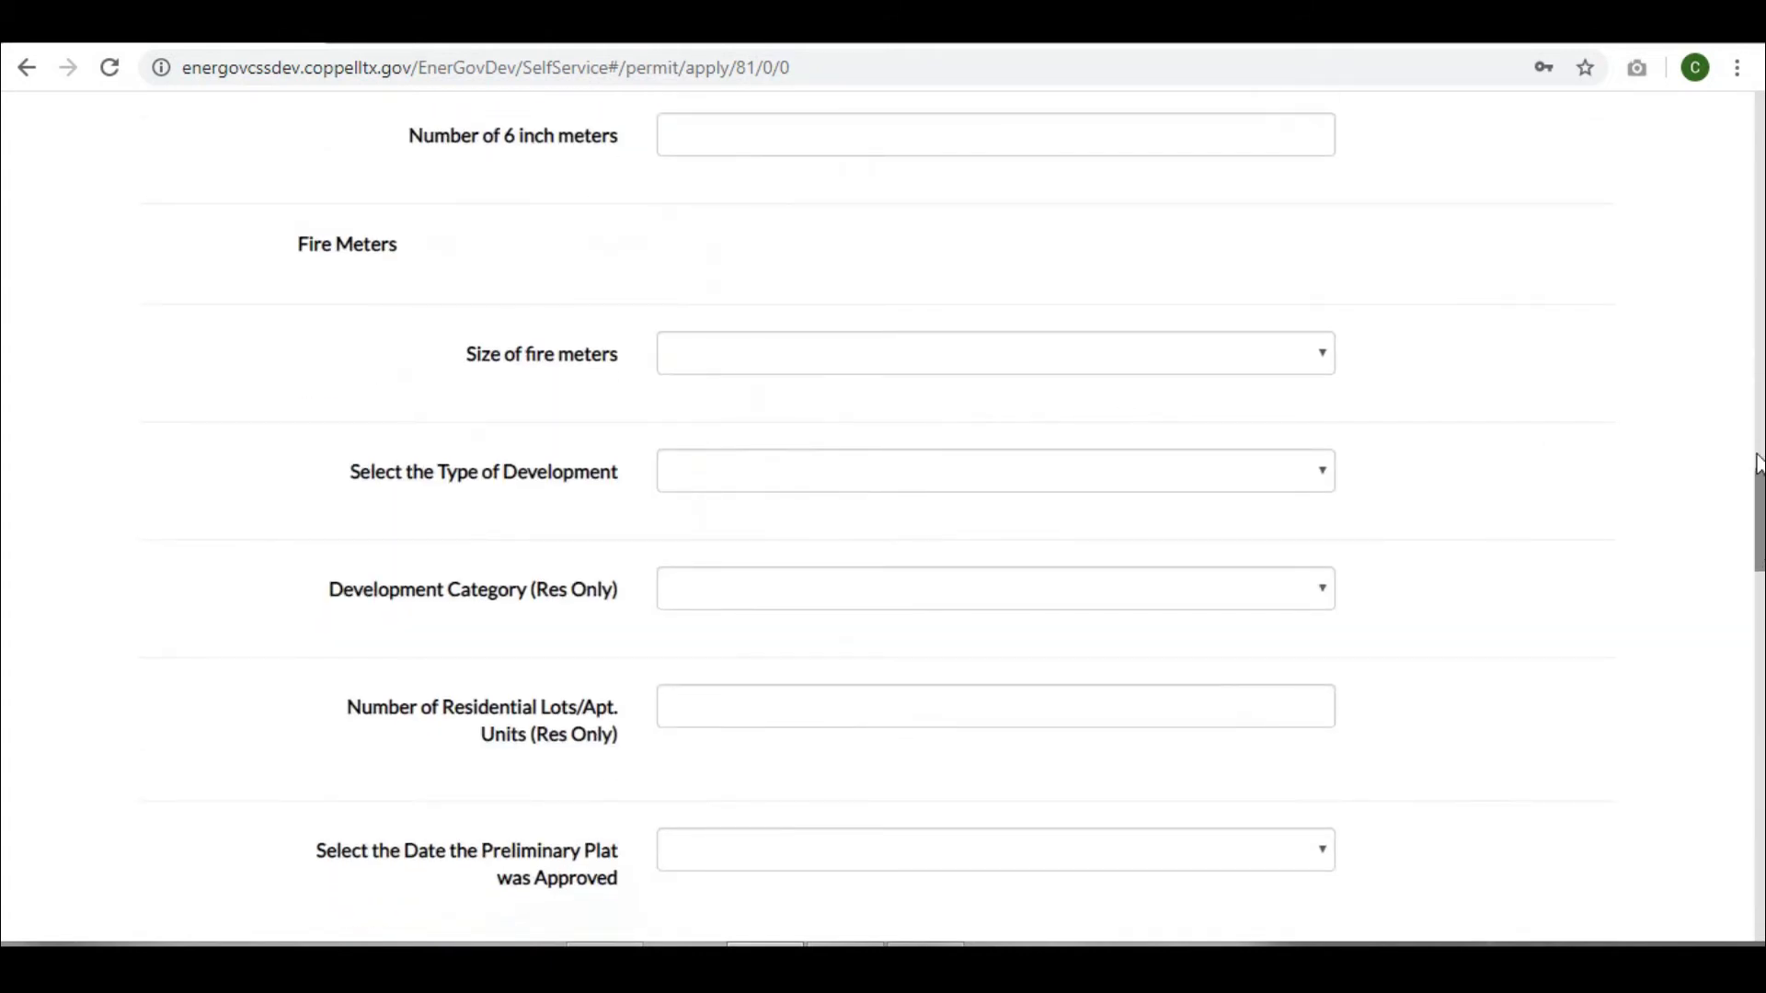
drag(1760, 505, 1752, 621)
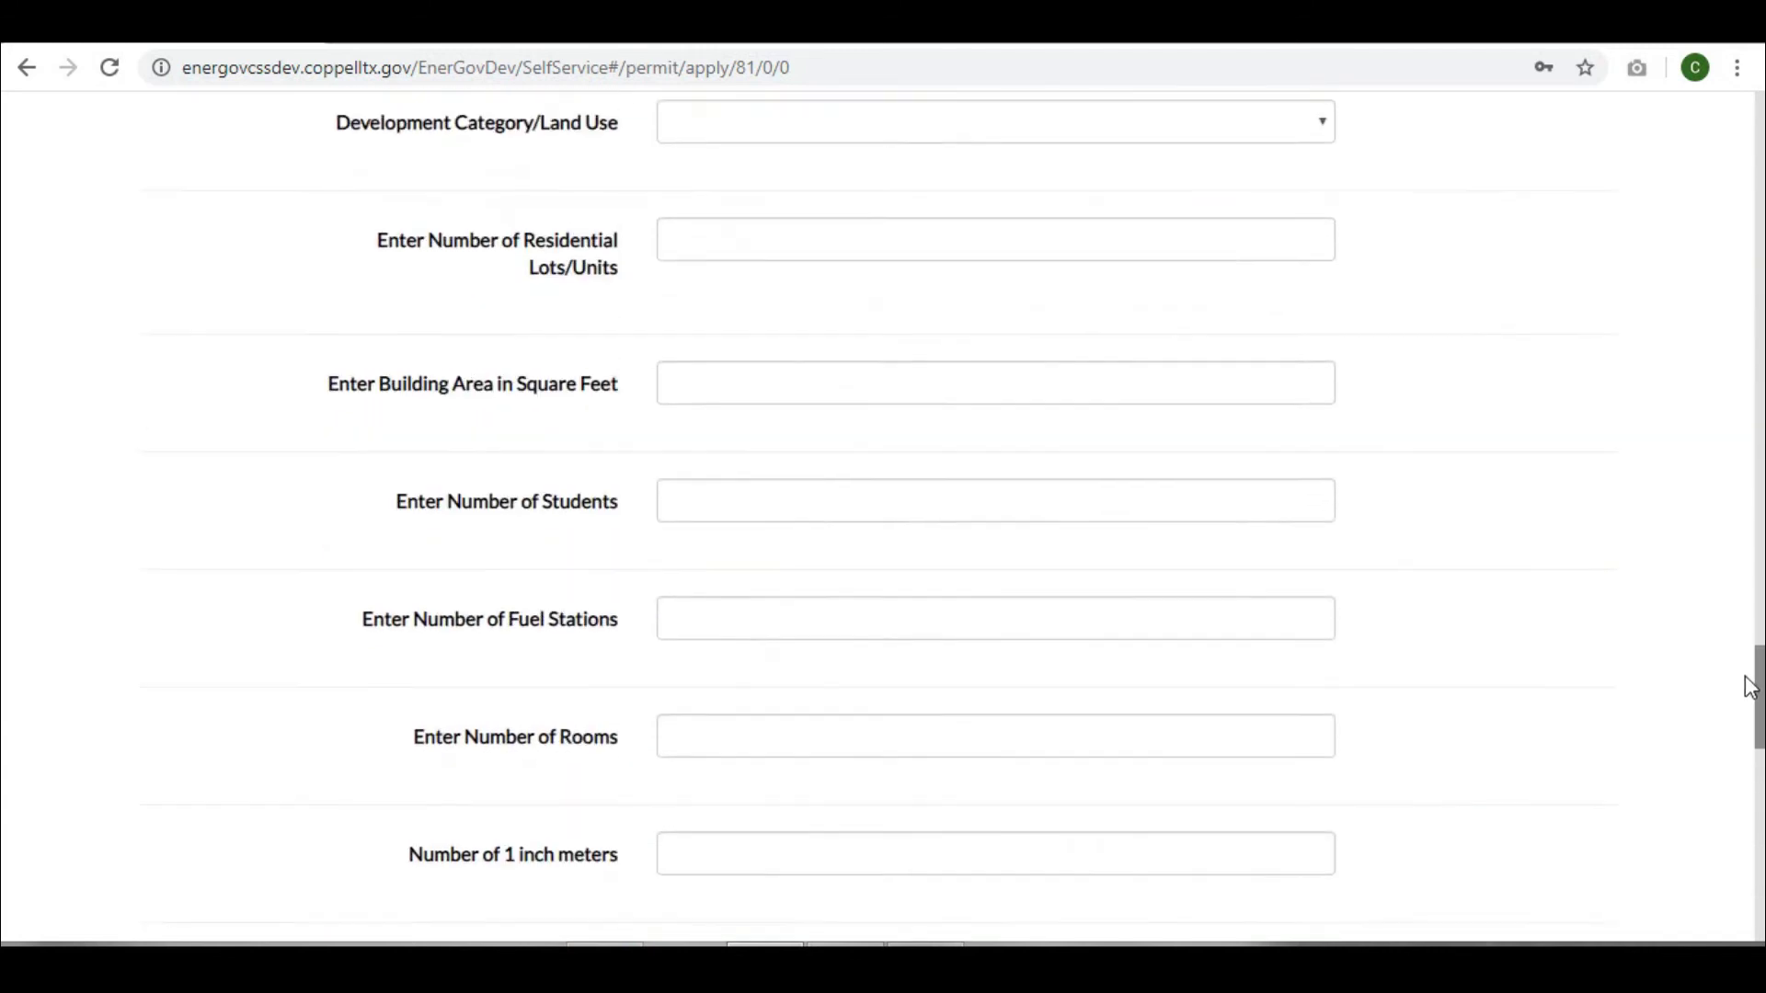
drag(1753, 621, 1622, 863)
click(1532, 842)
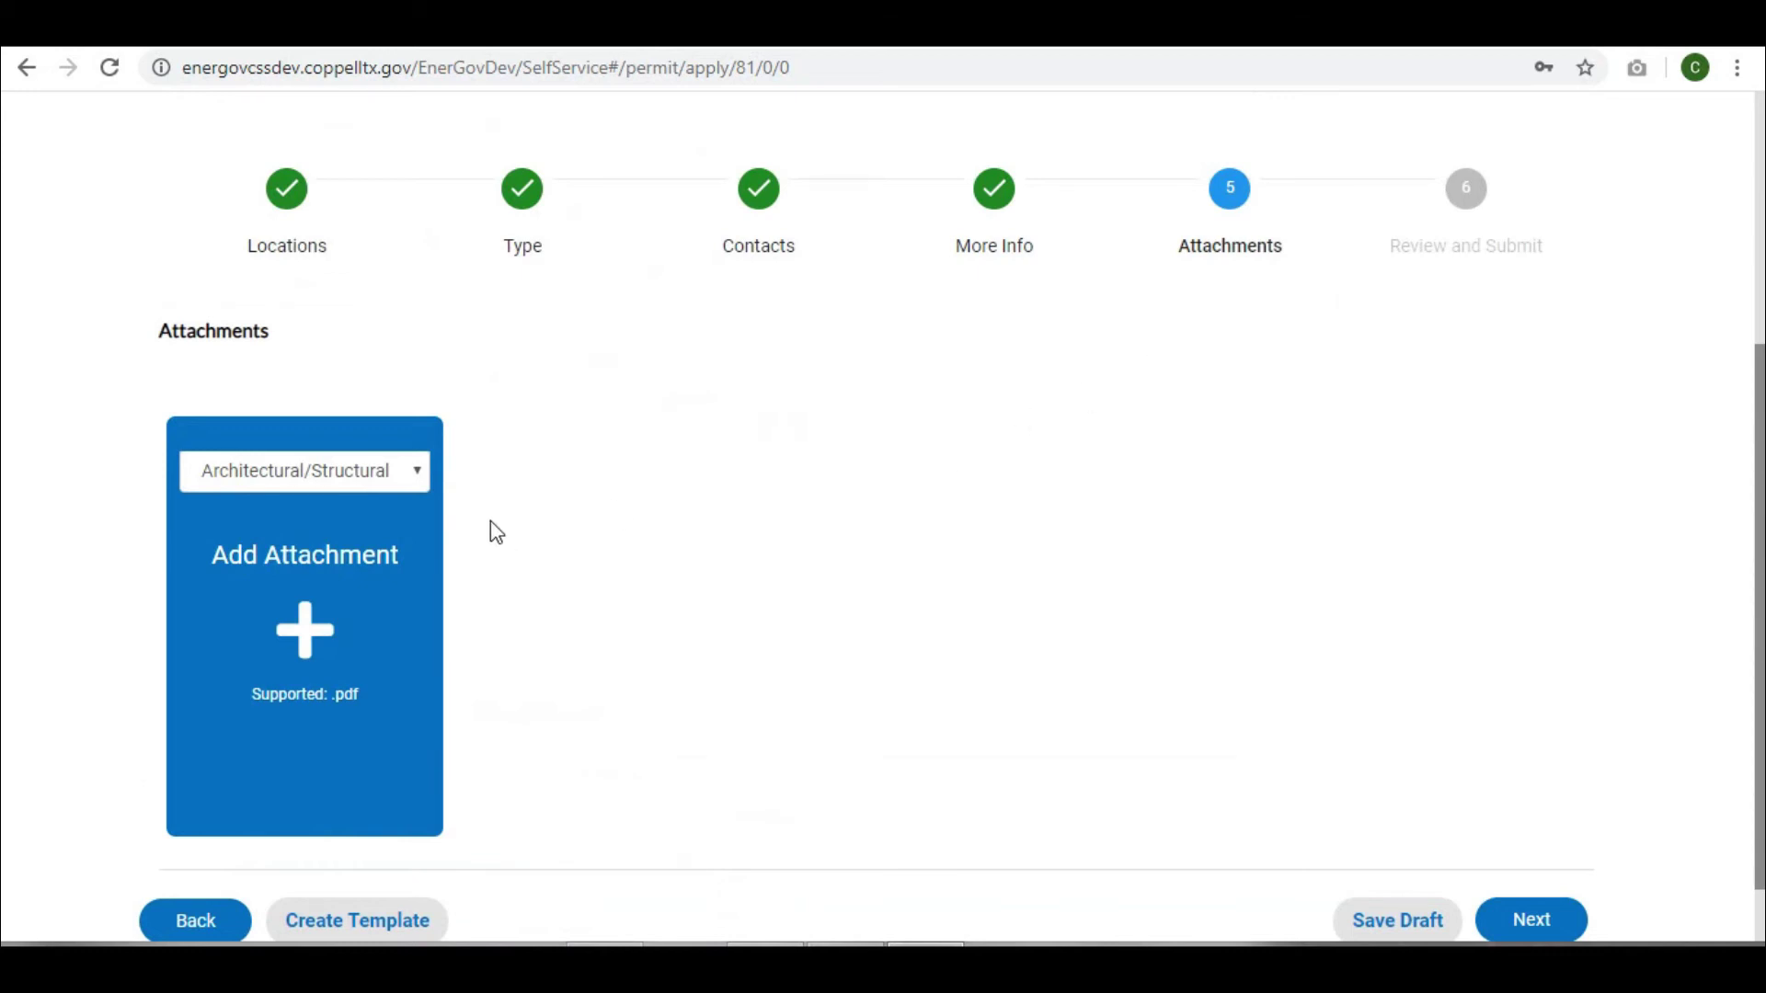
Step: Browse the attachment types, leaving Architectural/Structural selected and nothing attached
click(419, 475)
mouse_move(584, 563)
mouse_down()
mouse_move(587, 595)
mouse_move(589, 507)
mouse_up()
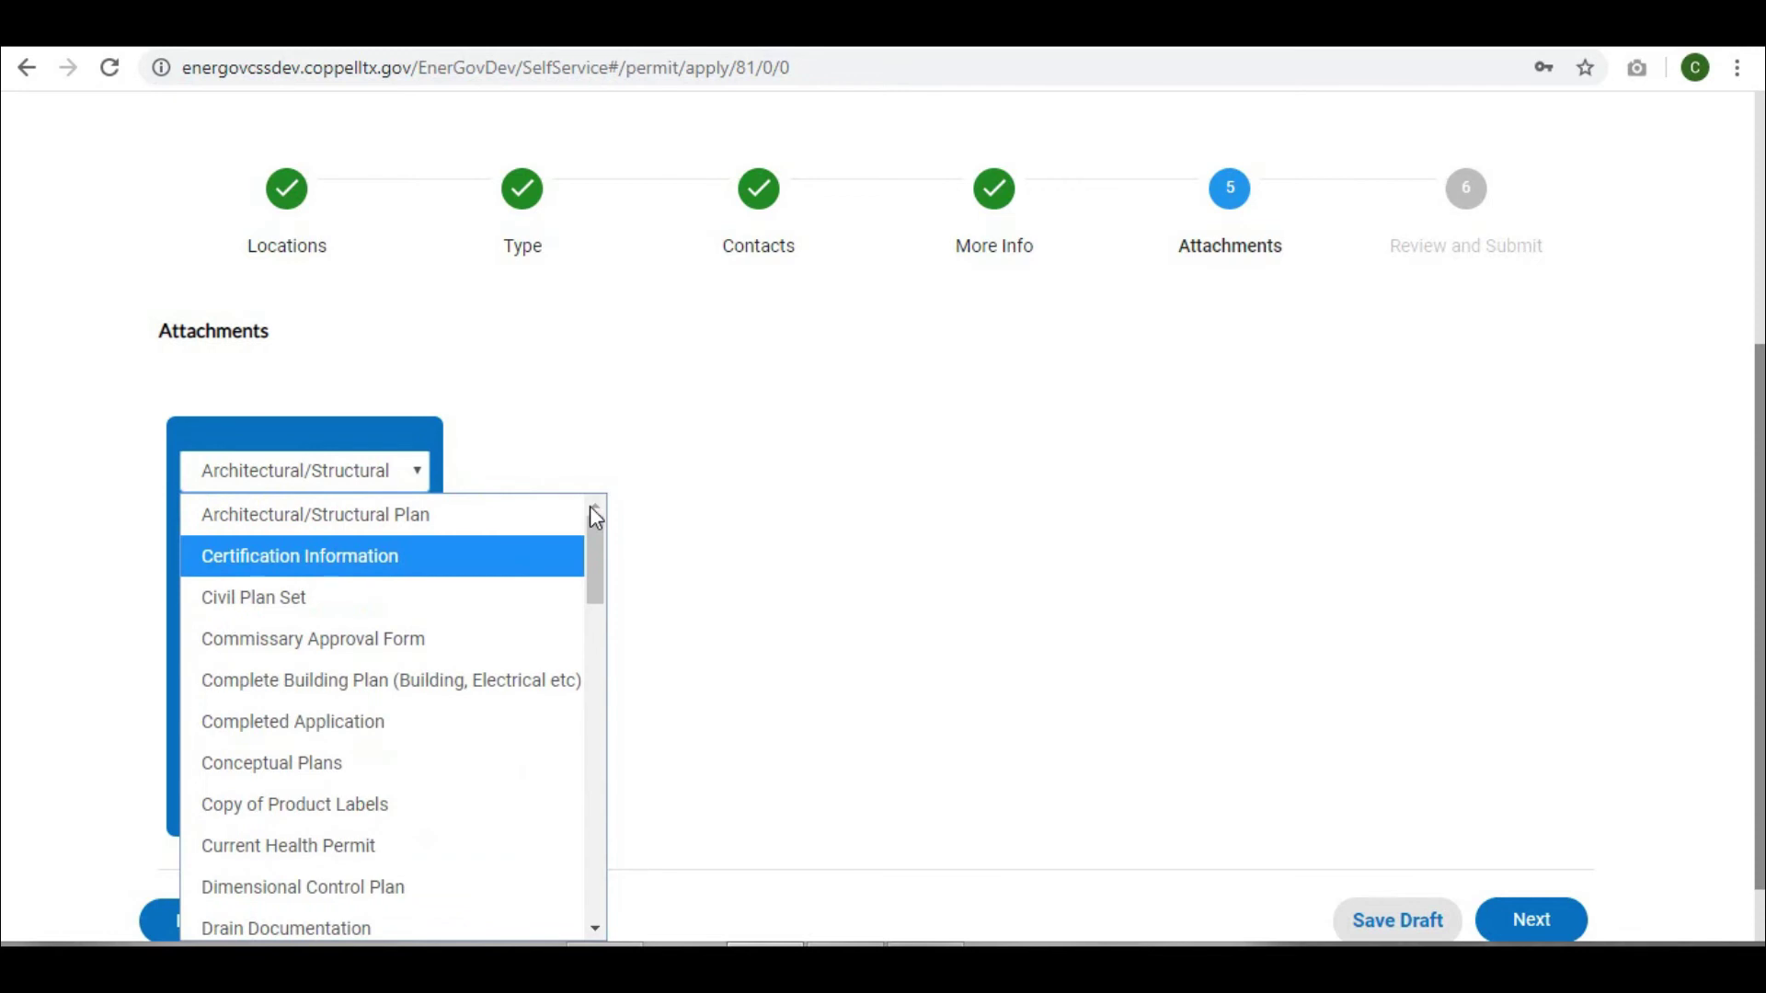
click(567, 514)
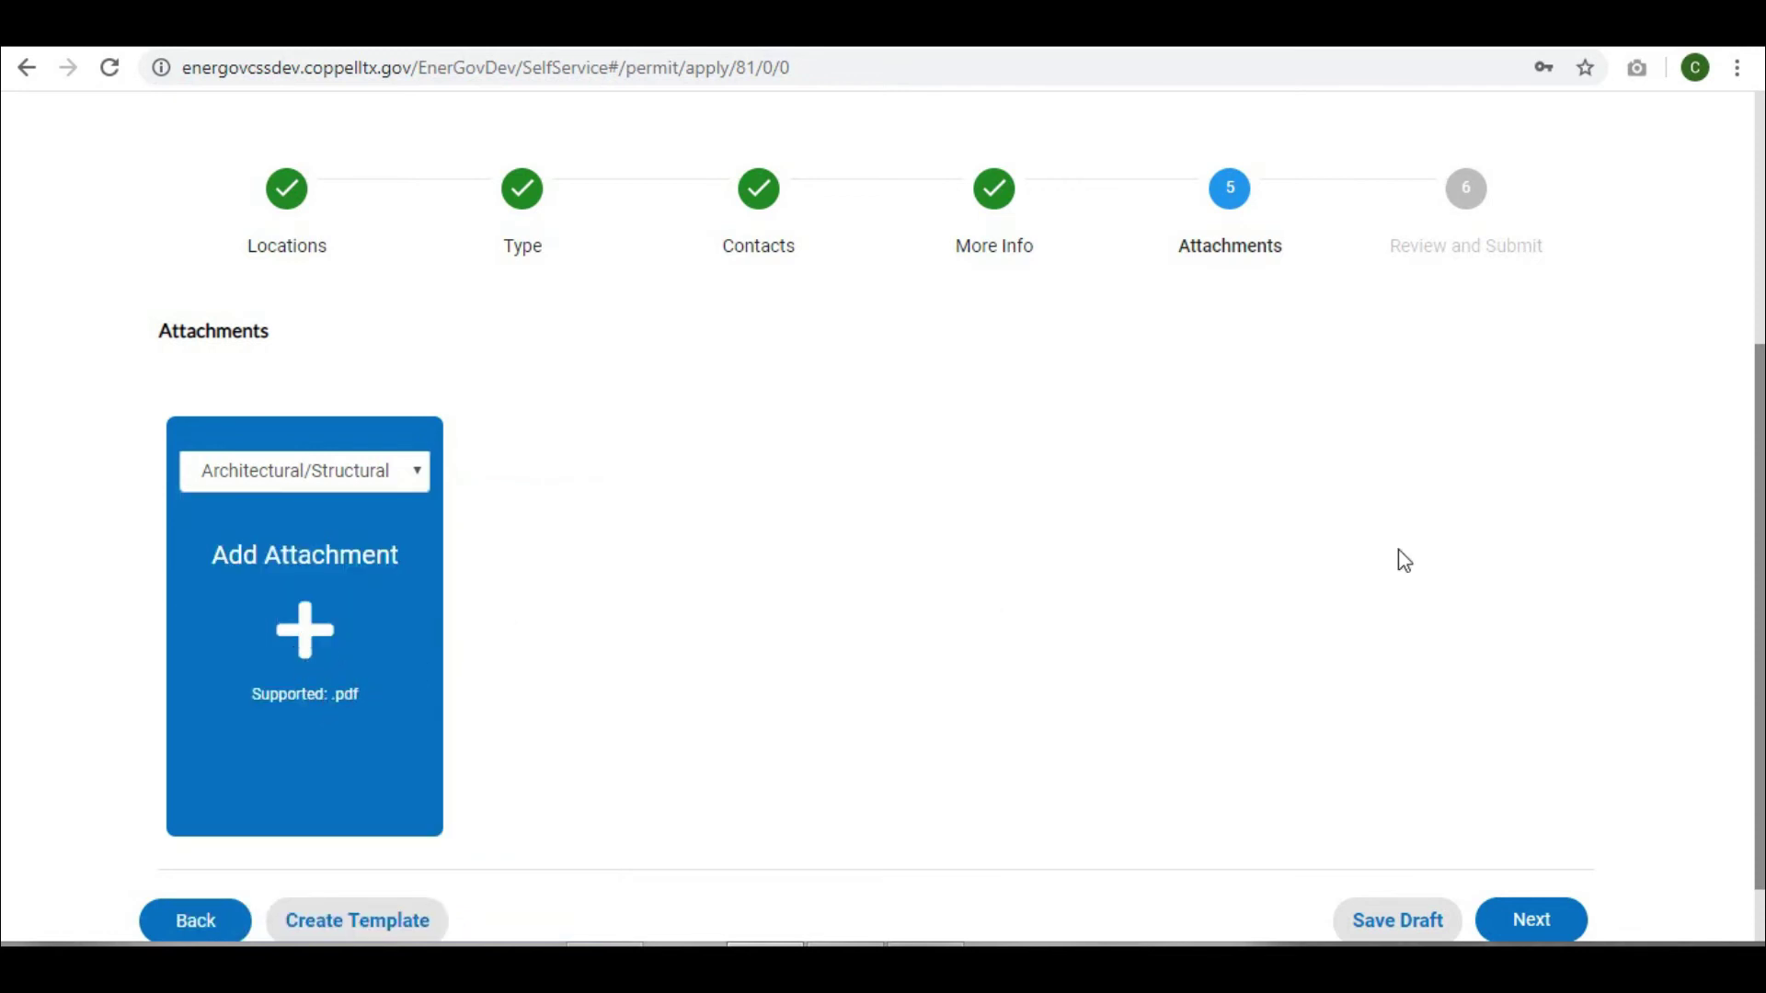
scroll(1762, 634, down, 1)
click(1545, 848)
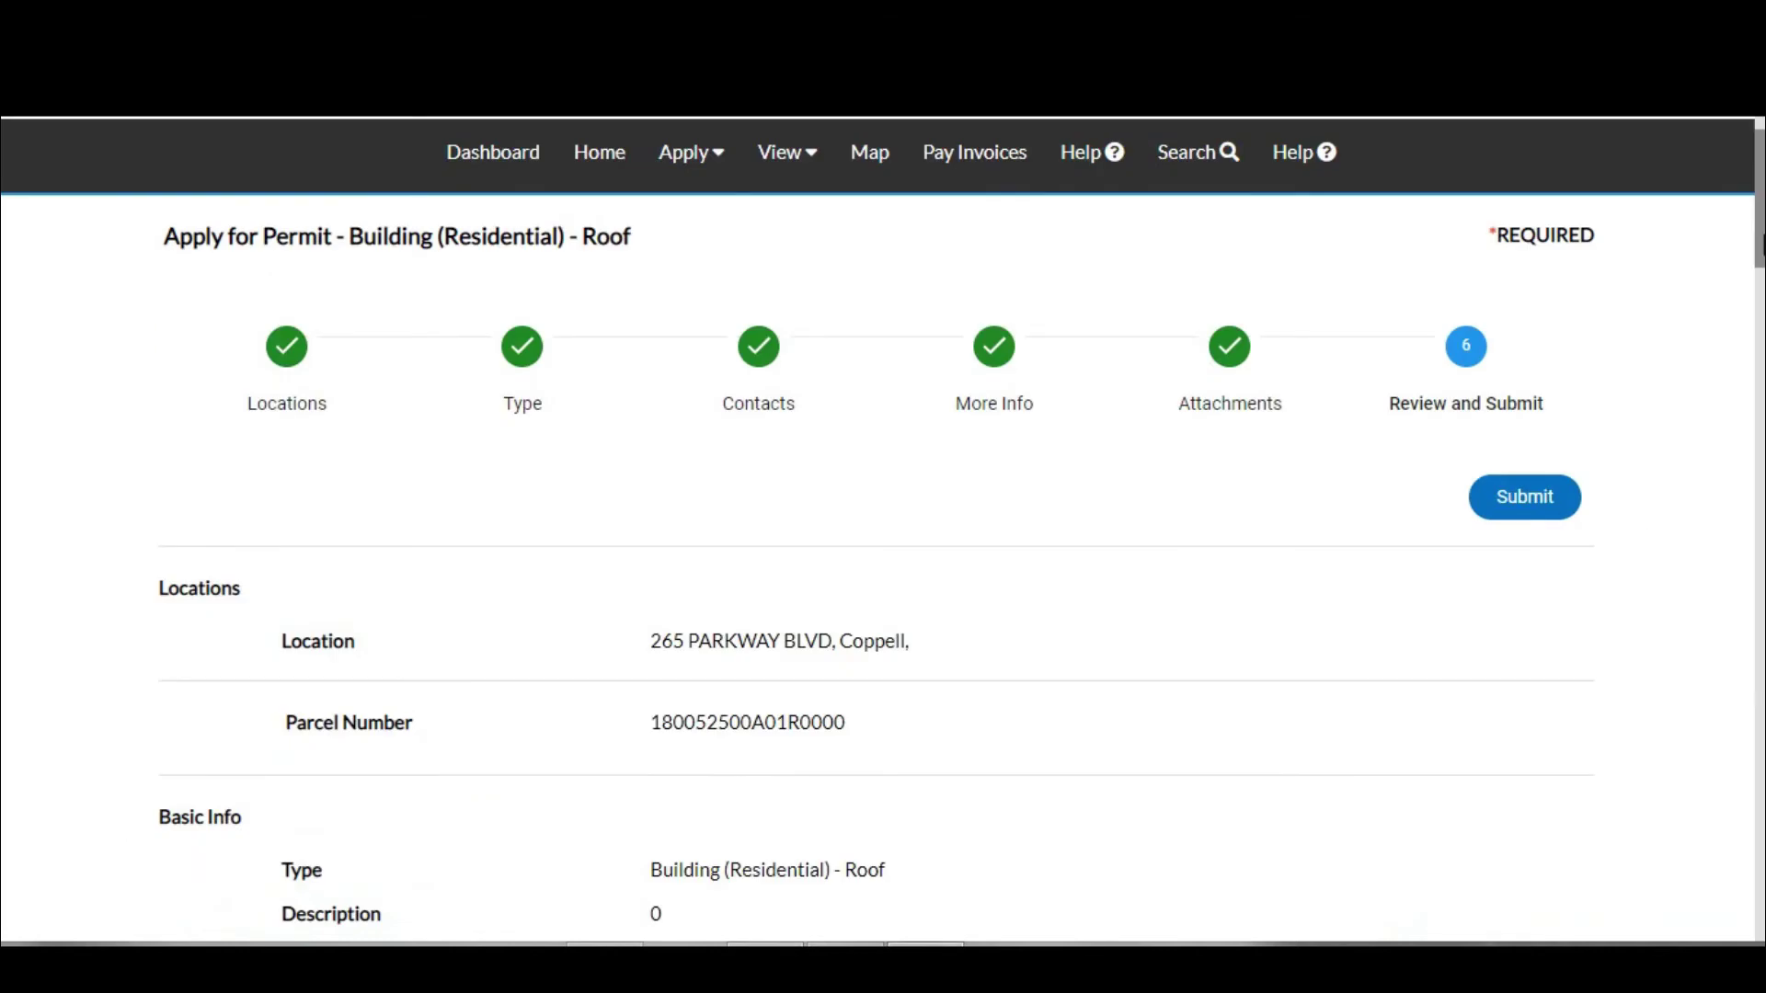
drag(1762, 242, 1762, 262)
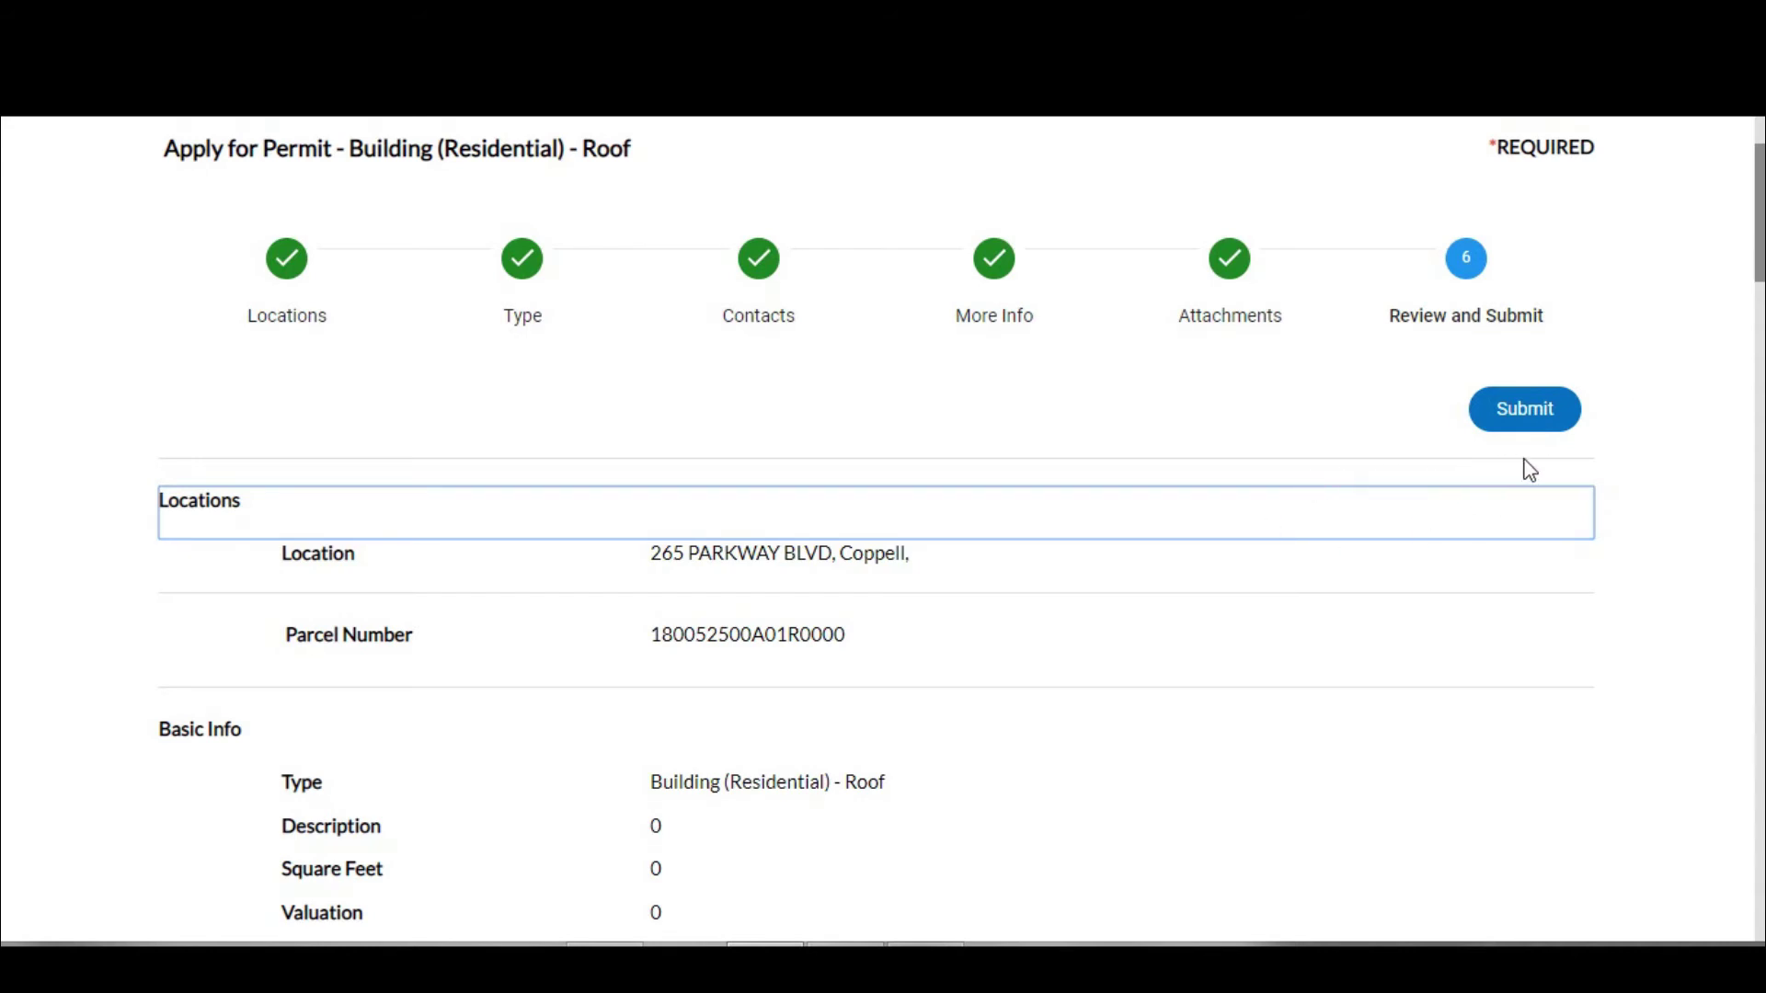
click(1546, 414)
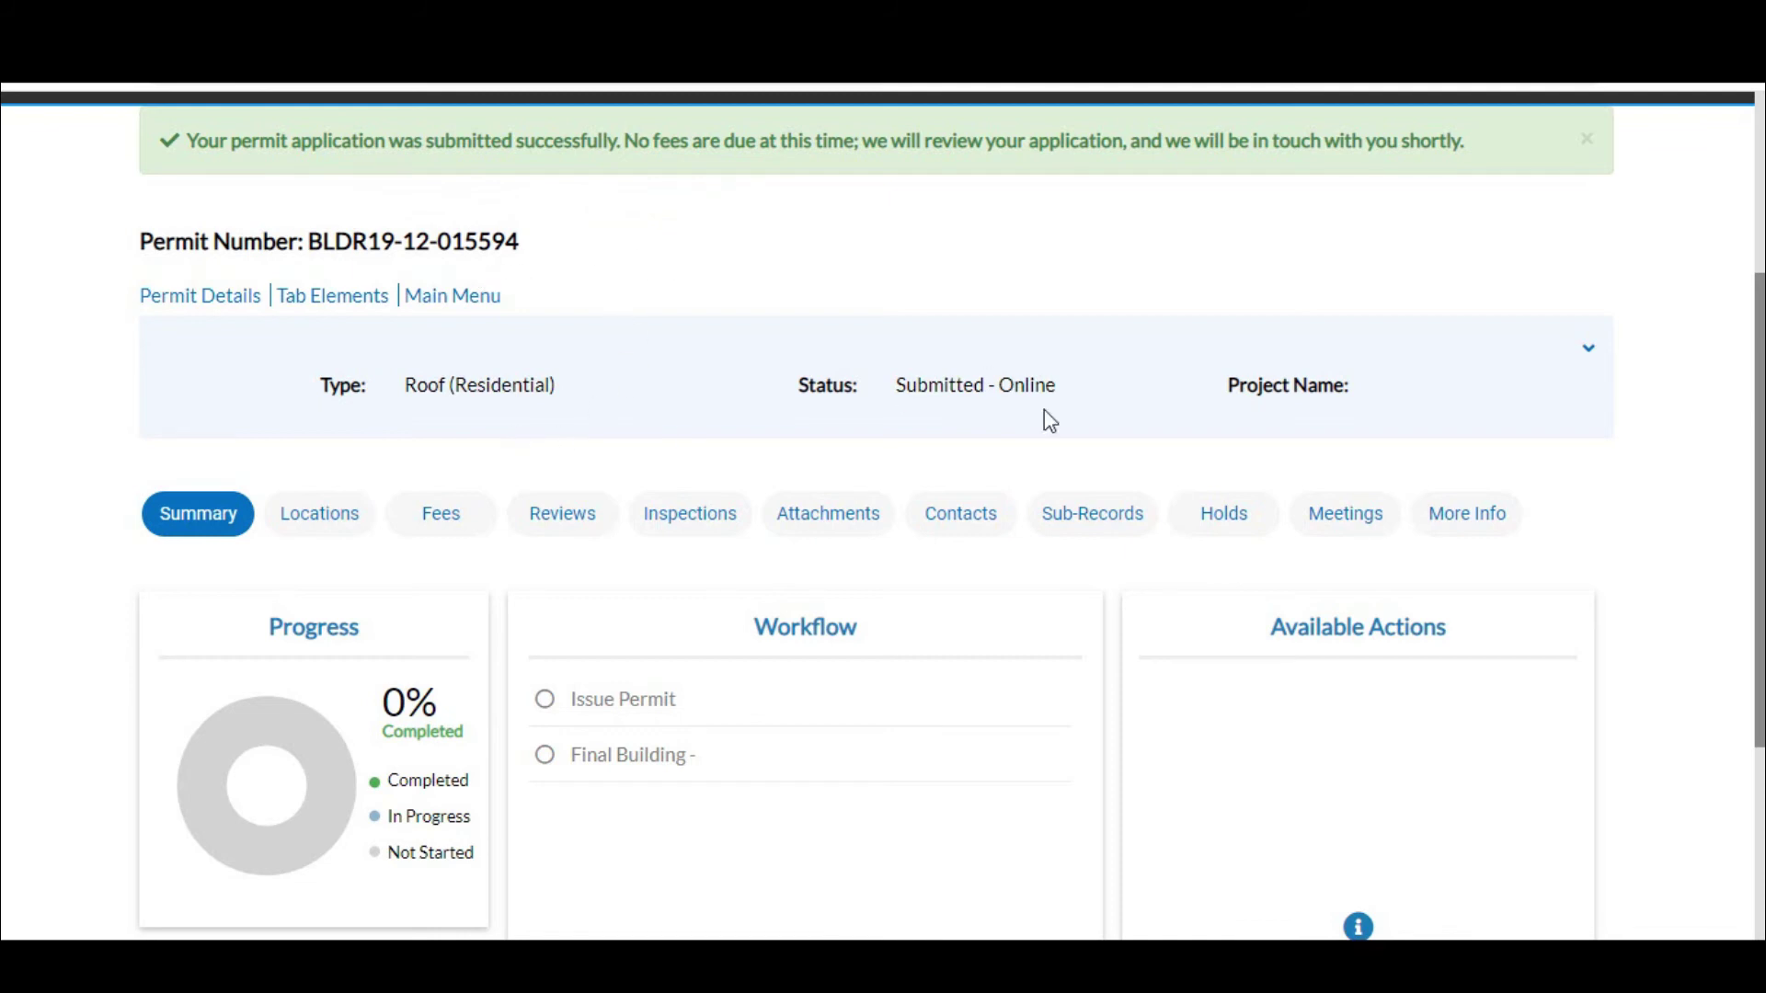
scroll(869, 432, down, 3)
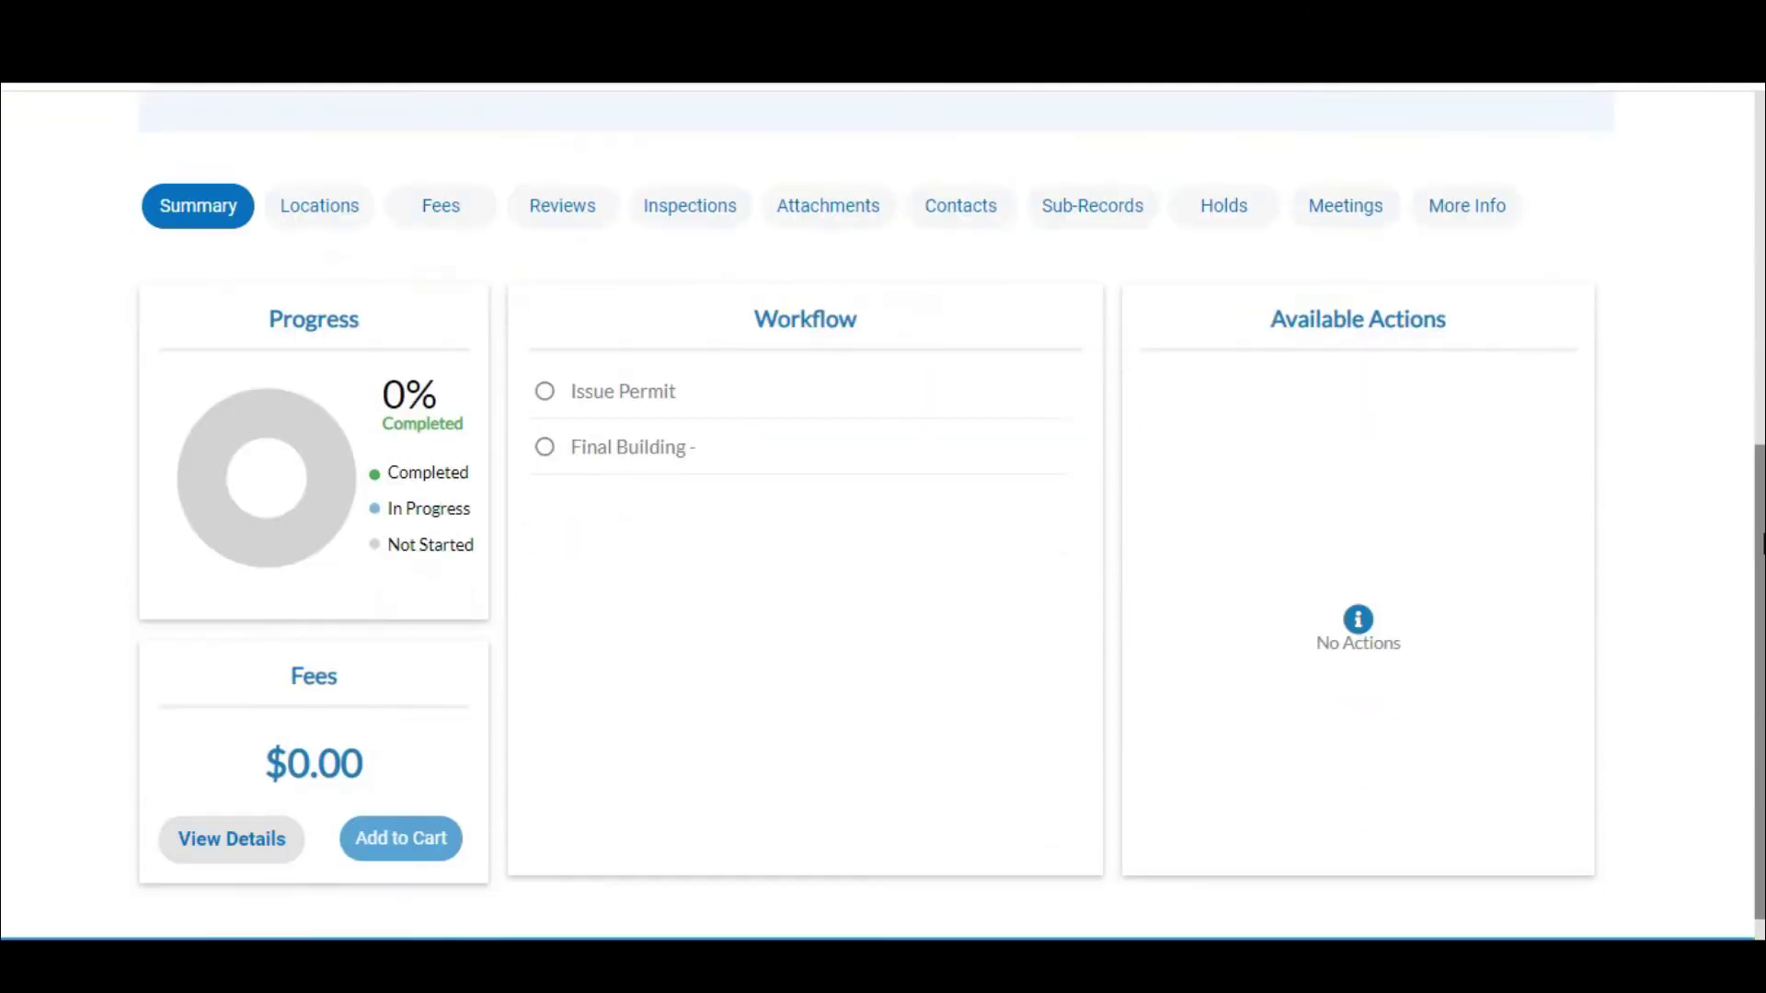